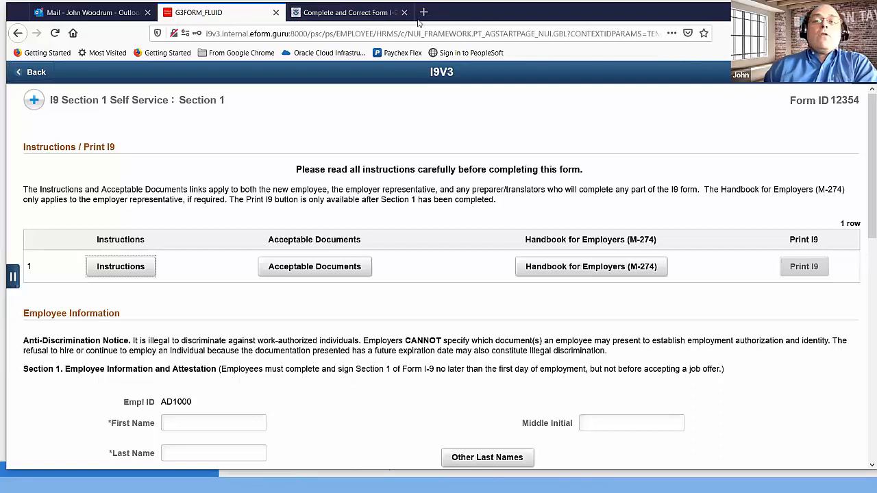
# Close the 'Complete and Correct Form I-9' tab, then show and hide the side navigation panel
pyautogui.click(405, 12)
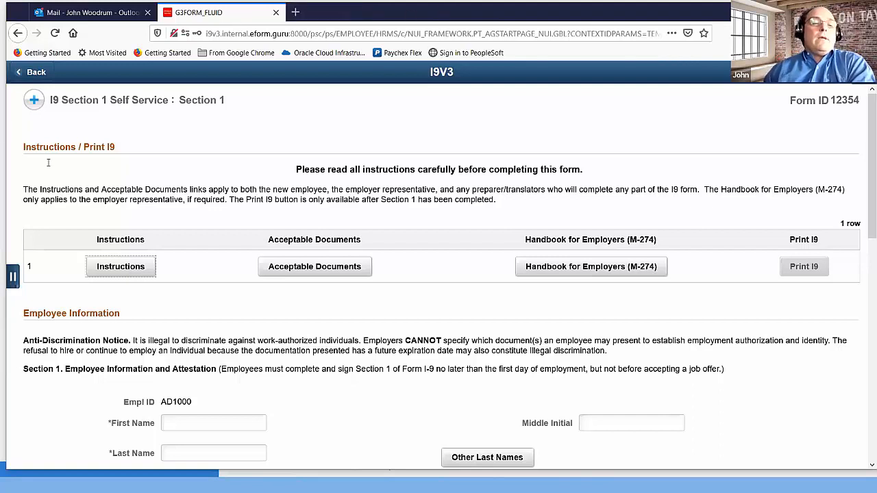
pyautogui.click(13, 278)
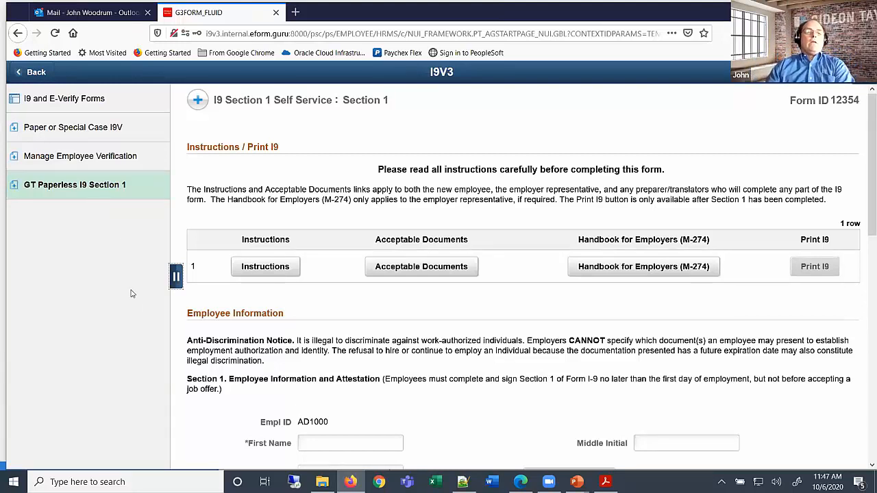
pyautogui.click(176, 277)
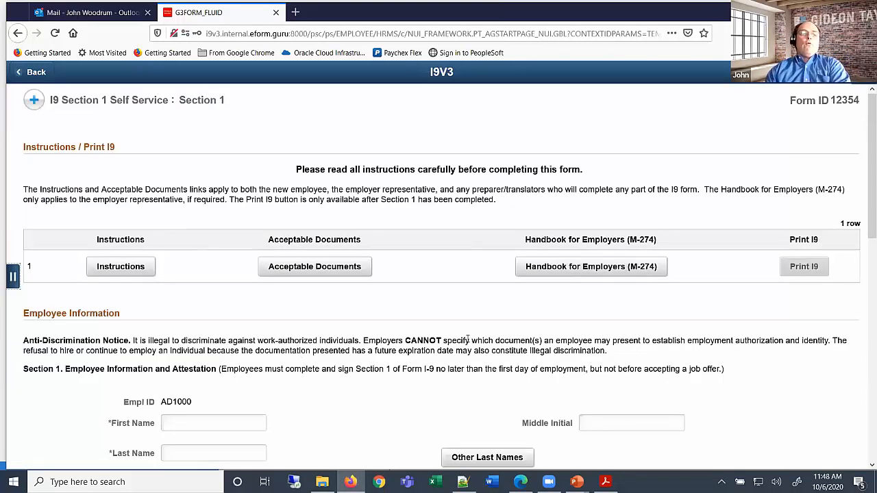
# Enter the employee's first name in the First Name field
pyautogui.scroll(-3, 425, 307)
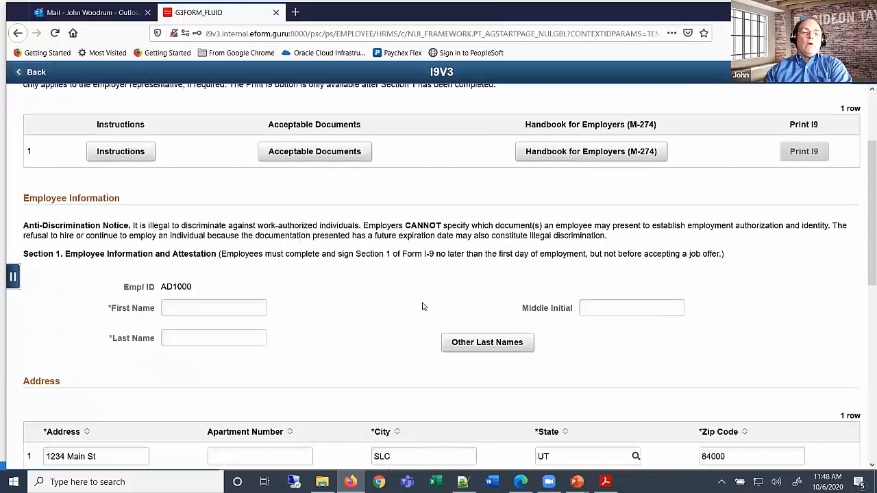
pyautogui.click(207, 306)
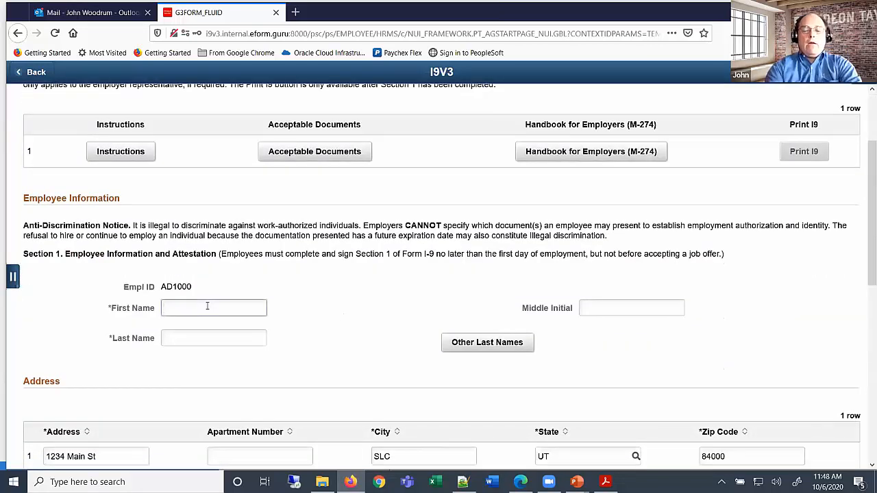
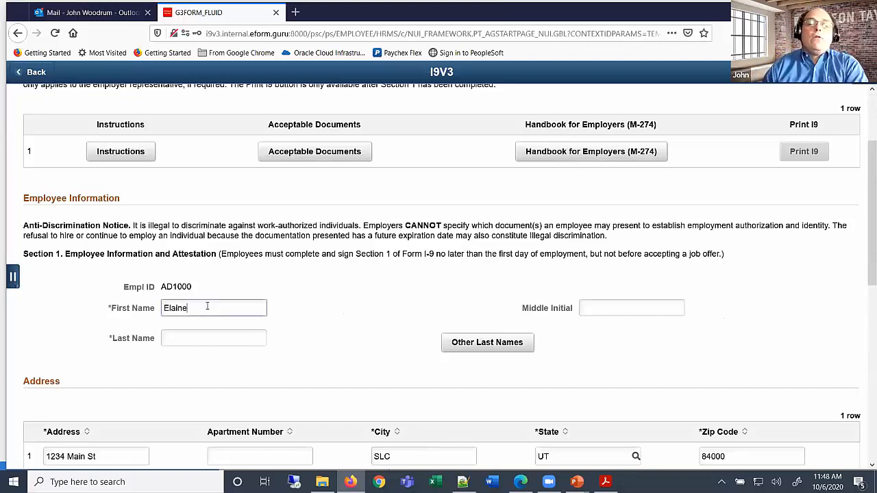
# Open the official I-9 Instructions, return to the form and dismiss the PeopleCode error
pyautogui.scroll(2, 212, 307)
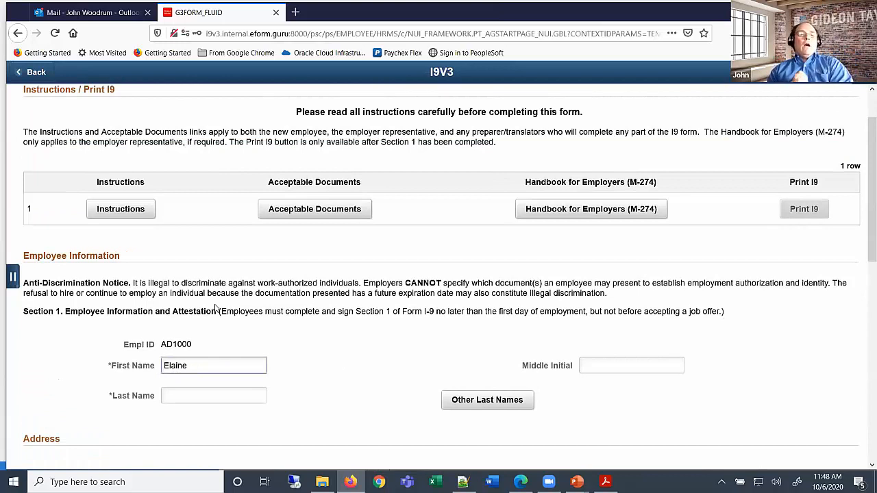
pyautogui.click(131, 215)
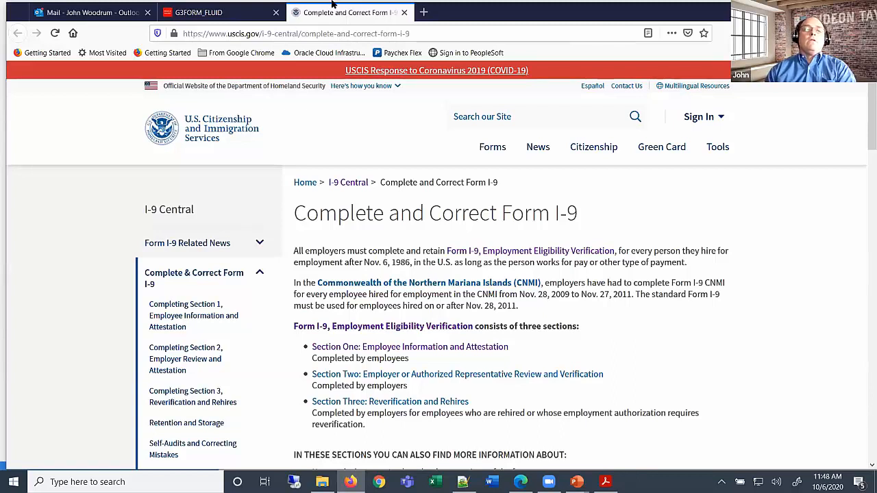
pyautogui.click(206, 12)
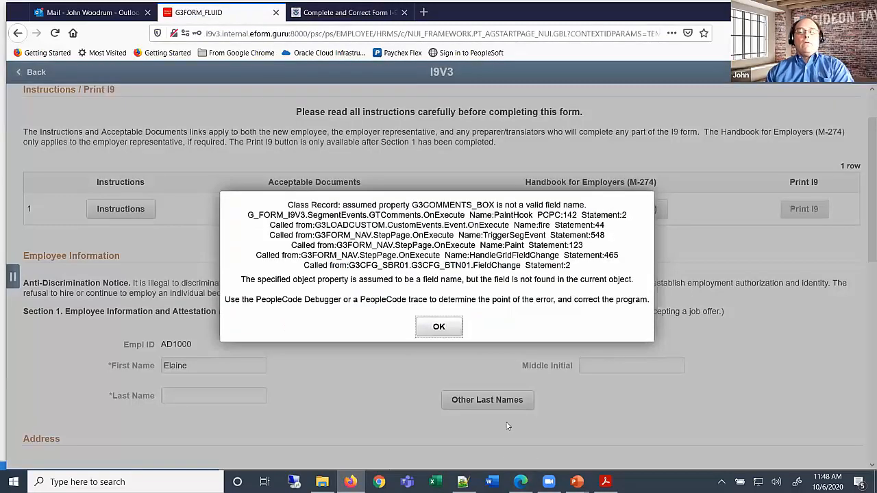
pyautogui.click(439, 328)
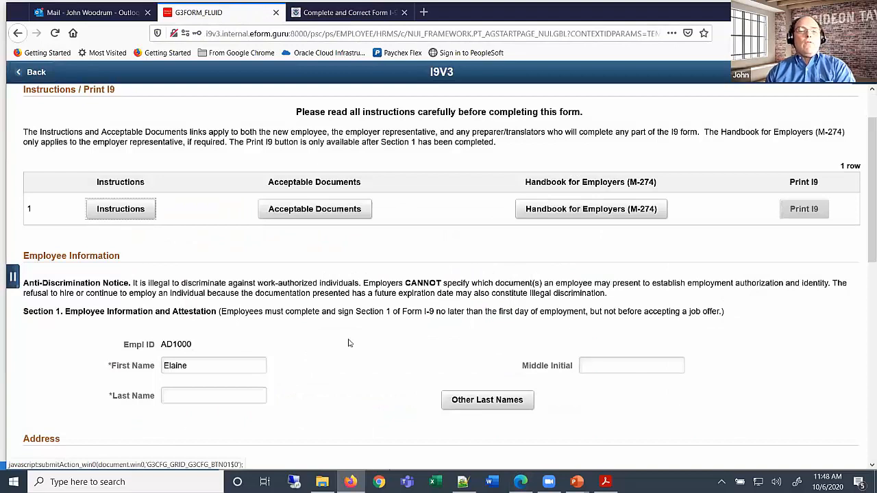
# Enter the employee's last name in the Last Name field and scroll down the form
pyautogui.click(229, 395)
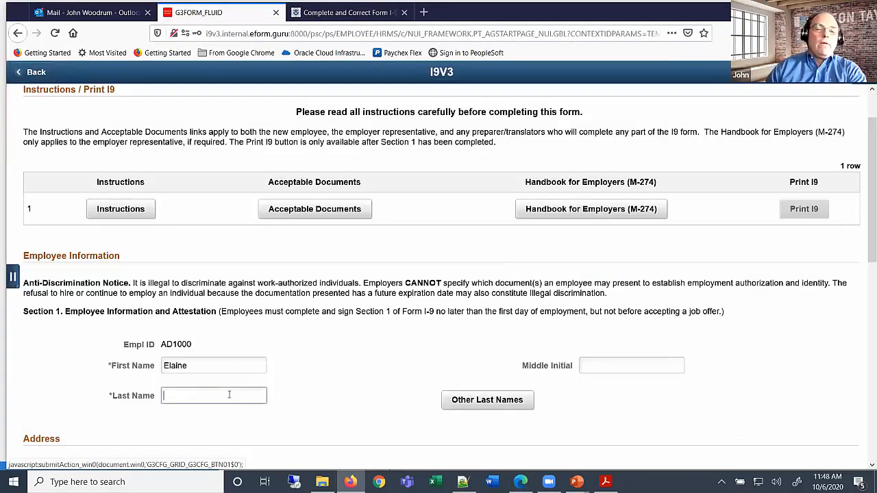
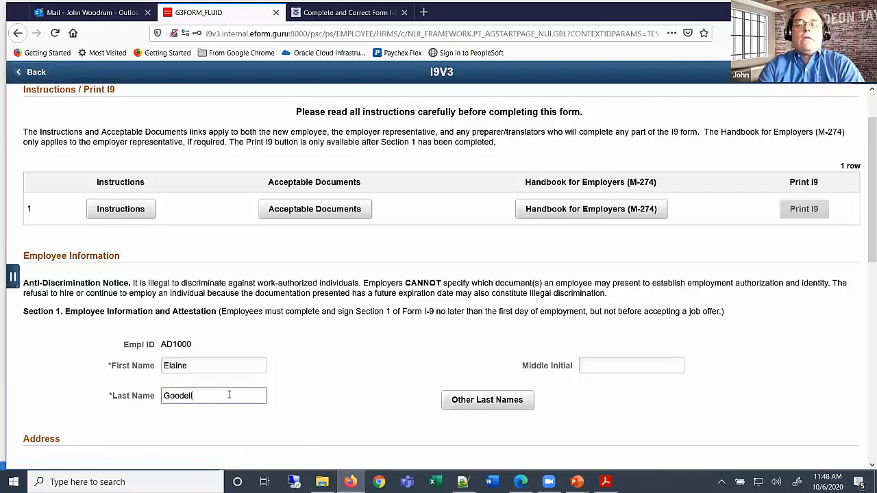
pyautogui.scroll(-2, 295, 394)
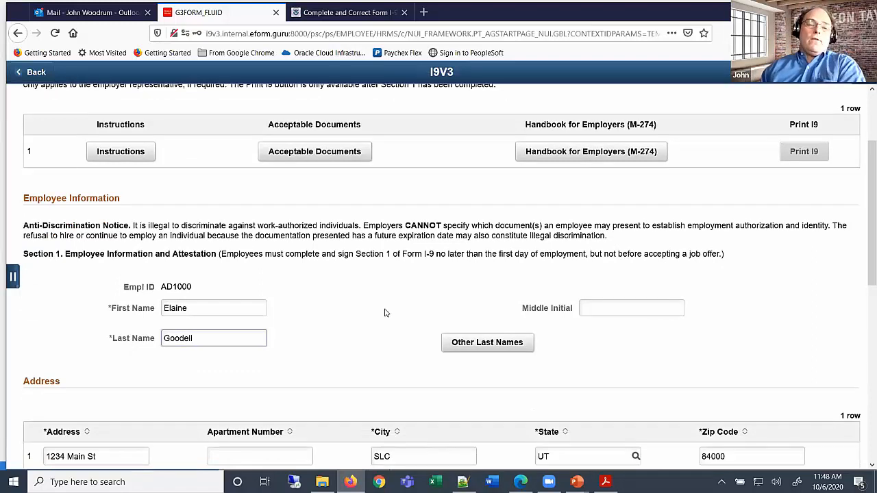
pyautogui.scroll(-2, 384, 314)
pyautogui.scroll(-2, 384, 315)
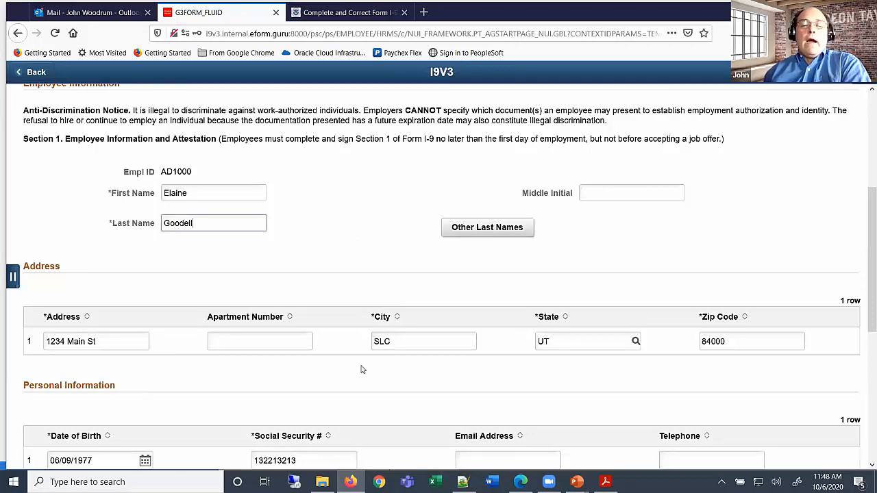
pyautogui.scroll(-2, 356, 380)
pyautogui.scroll(-3, 352, 373)
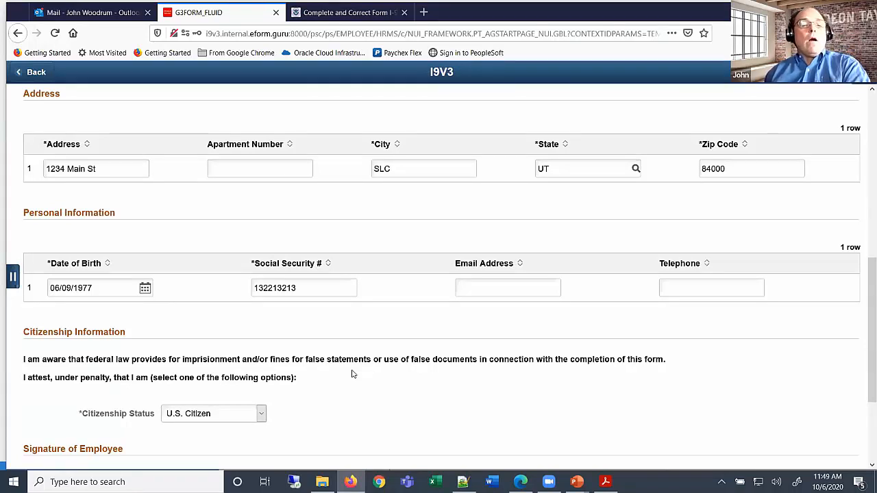
pyautogui.scroll(-2, 350, 373)
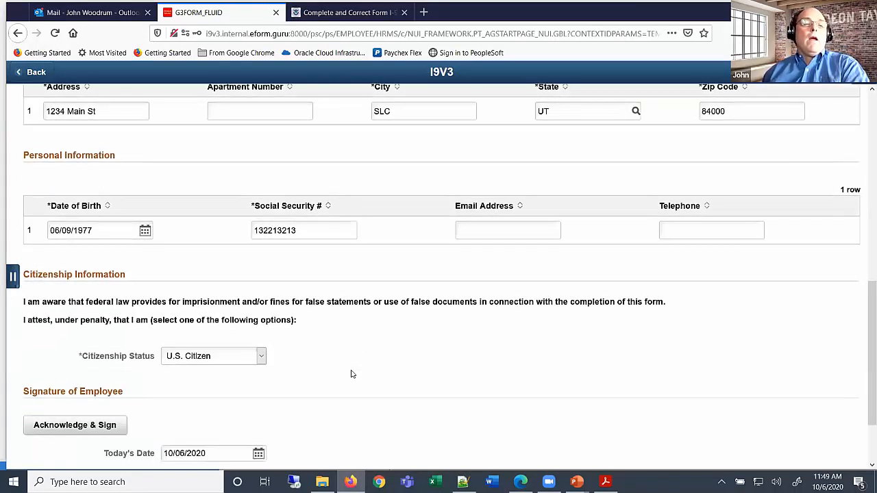
# Keep U.S. Citizen as the Citizenship Status
pyautogui.click(261, 298)
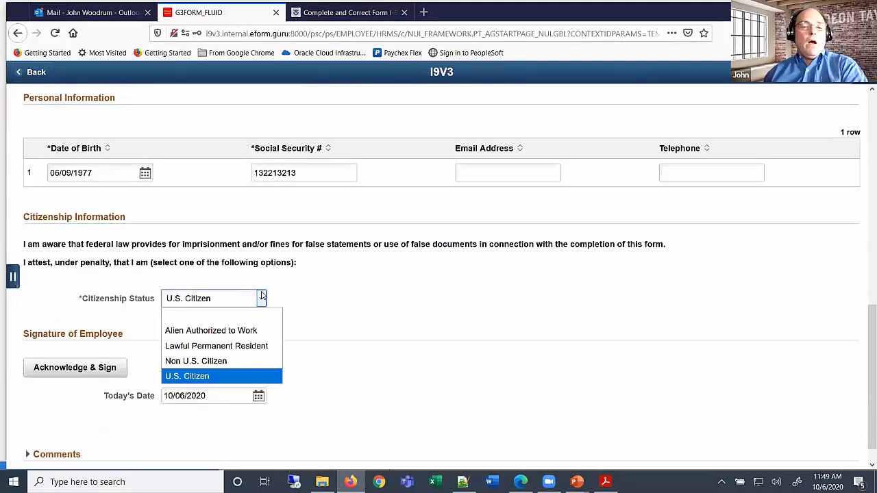
pyautogui.click(298, 283)
pyautogui.scroll(-1, 198, 373)
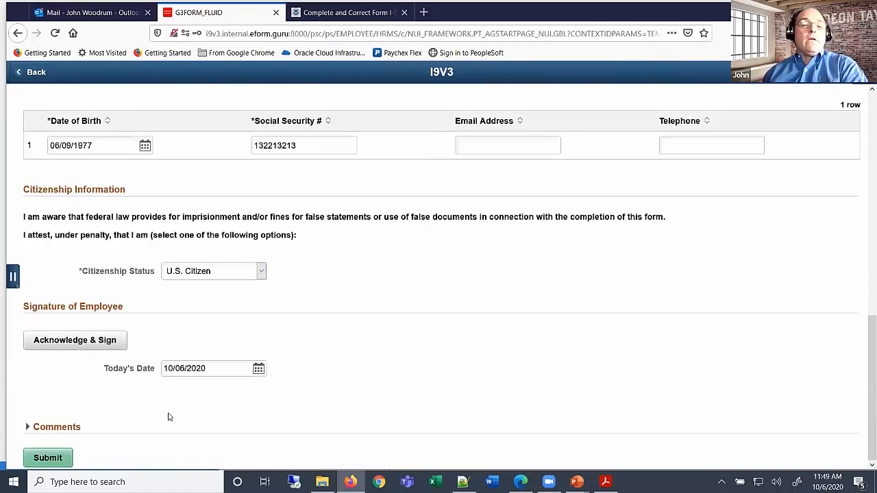
pyautogui.click(79, 346)
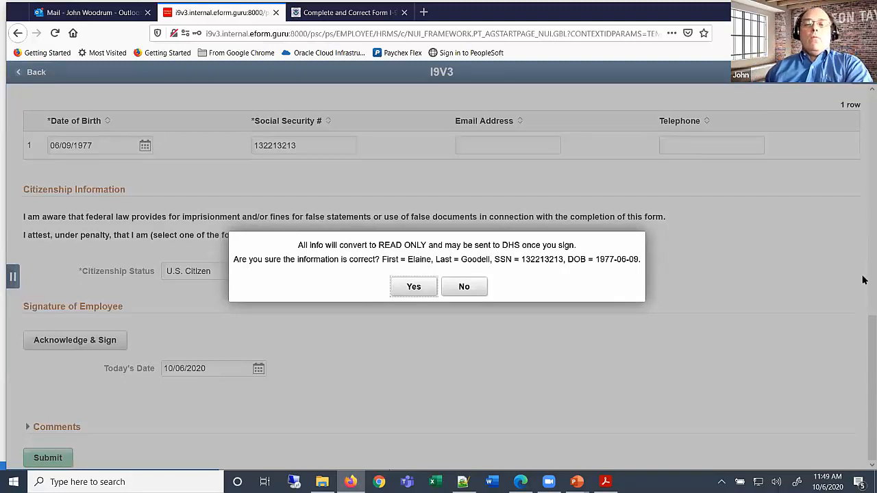
pyautogui.click(392, 280)
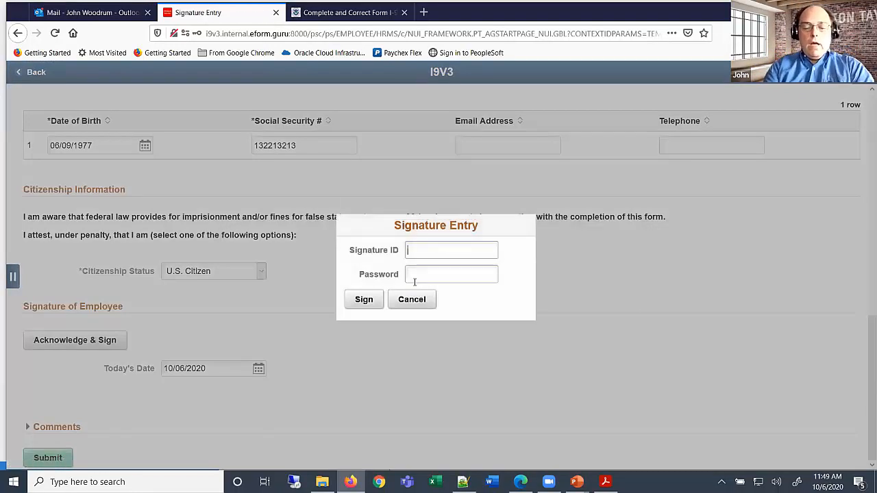
pyautogui.write('GTC')
pyautogui.click(414, 281)
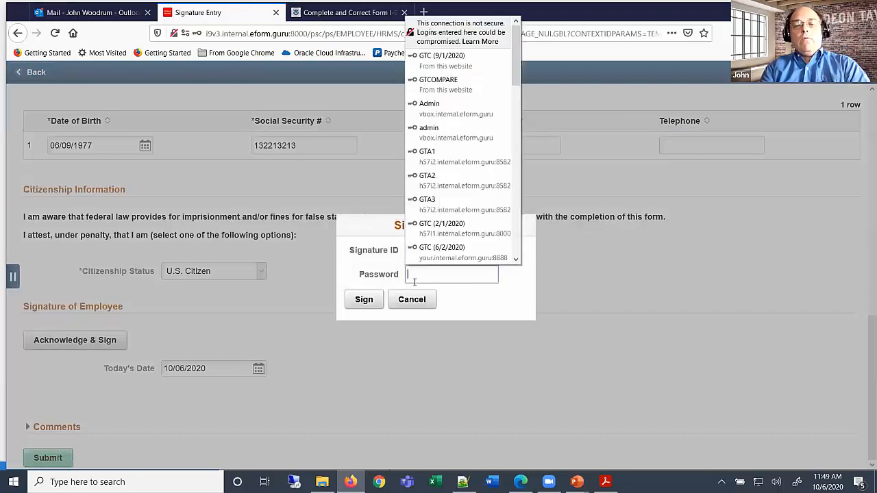
pyautogui.write('GTC')
pyautogui.click(441, 252)
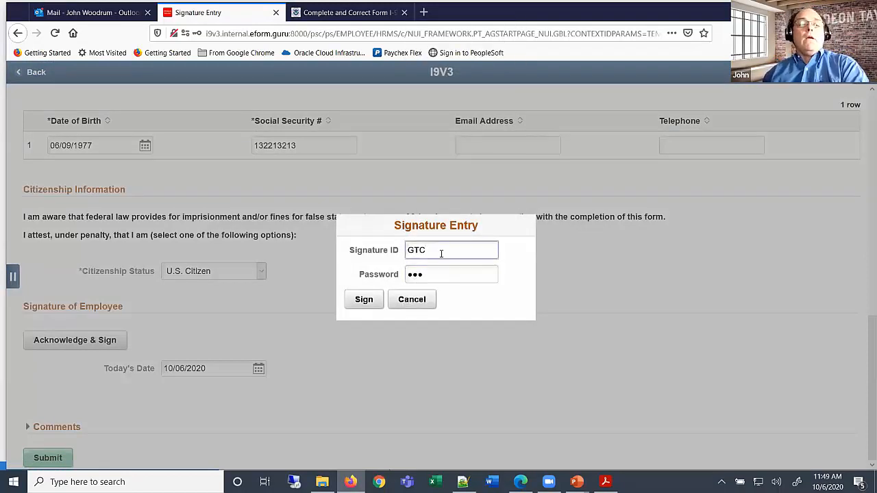
pyautogui.click(371, 300)
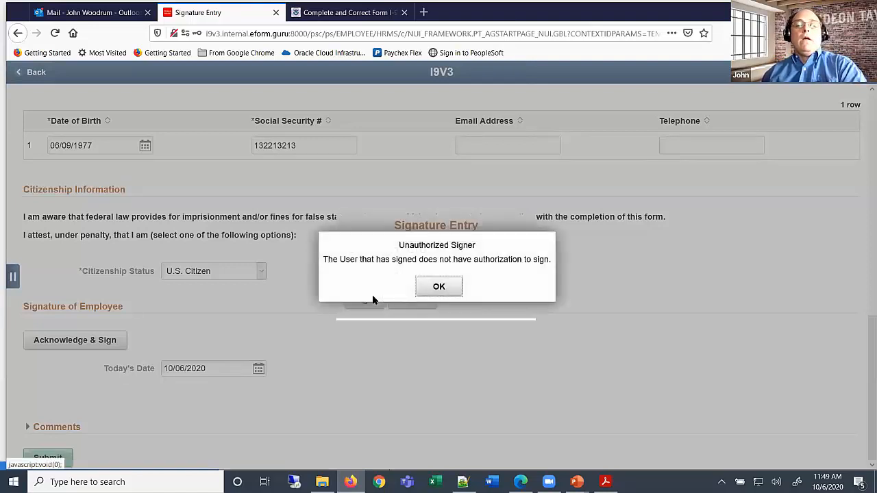
pyautogui.click(430, 287)
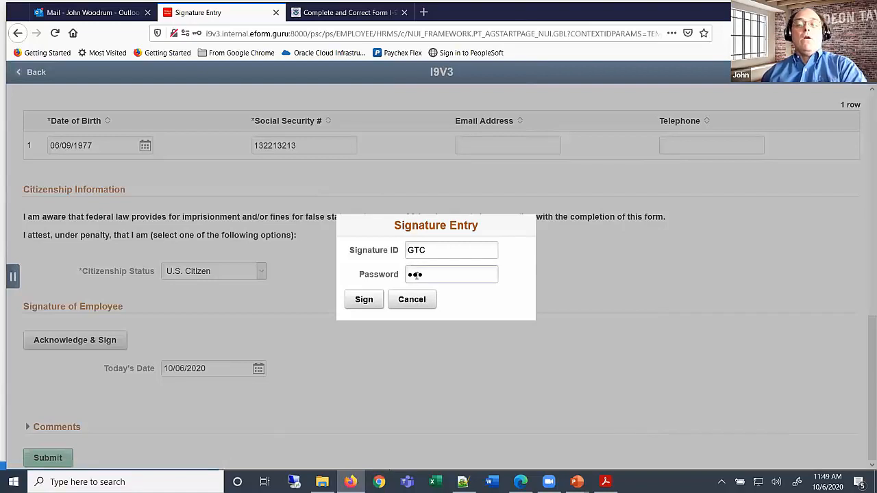
pyautogui.click(419, 307)
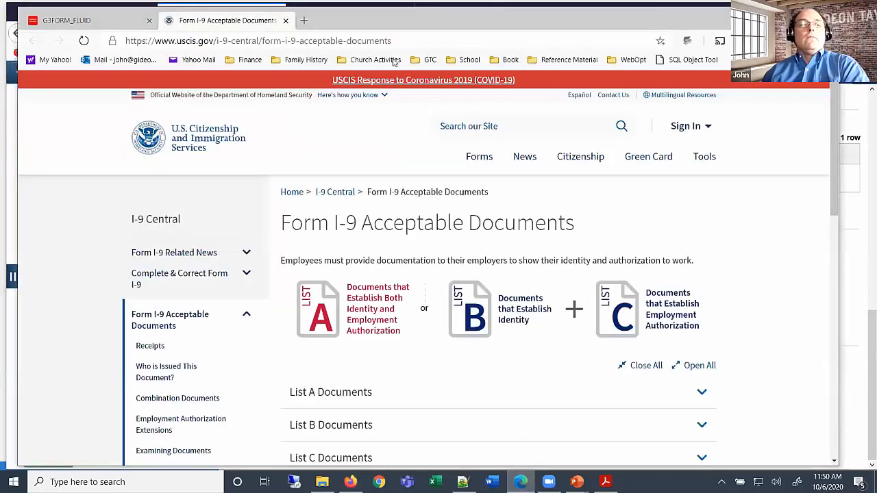
# Return to the I-9 form tab and go back to the Section 1 page
pyautogui.click(67, 20)
pyautogui.scroll(1, 360, 311)
pyautogui.scroll(-10, 250, 400)
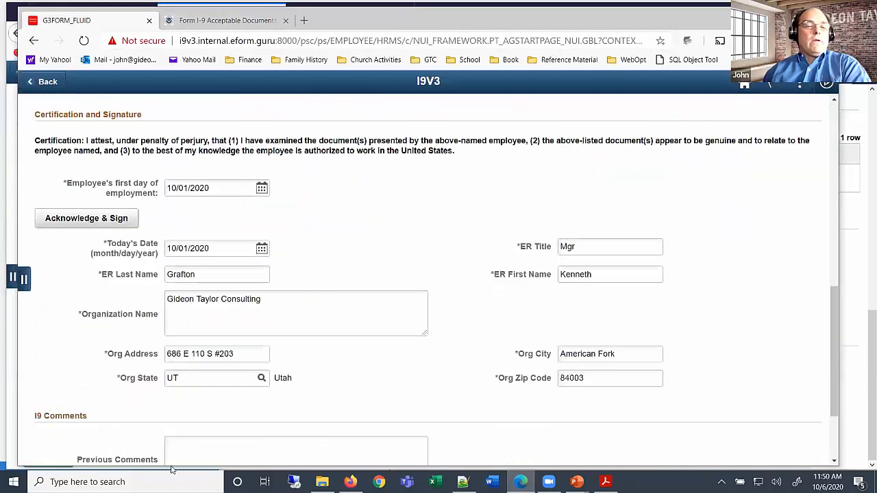
pyautogui.click(55, 450)
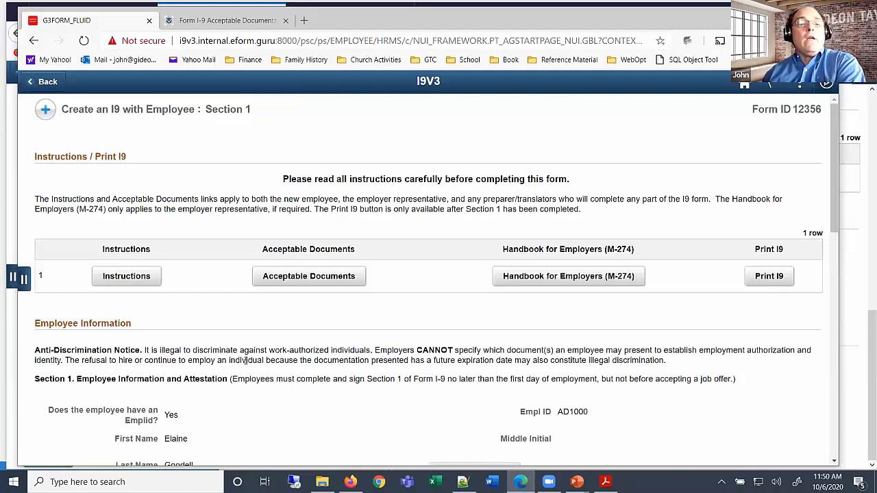
# Review the signed Section 1 details and move on to the Section 2 employer review page
pyautogui.scroll(-2, 246, 360)
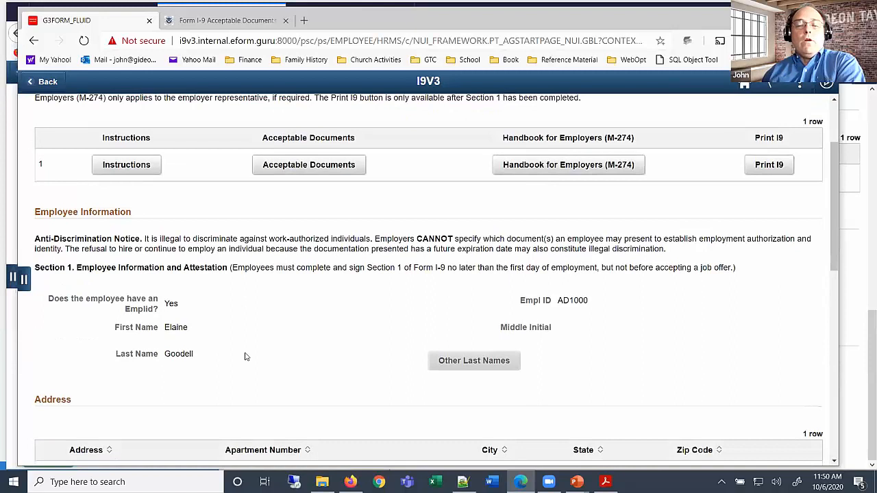
pyautogui.scroll(-1, 246, 357)
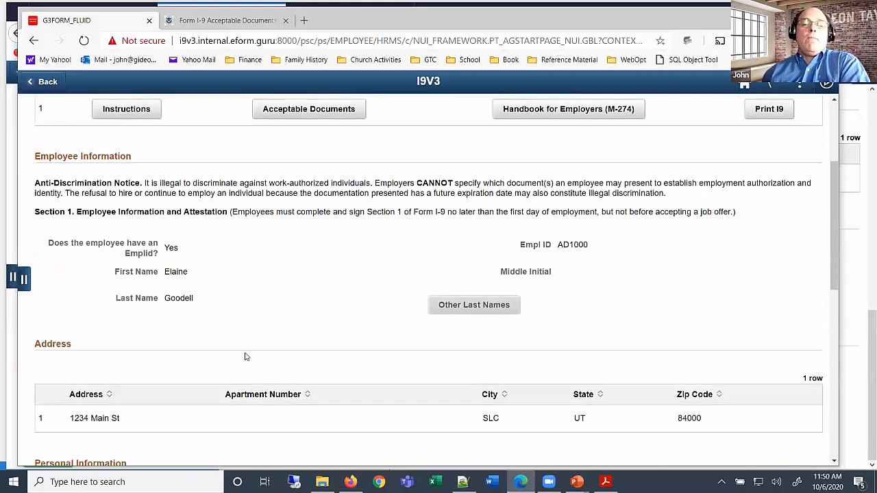
pyautogui.scroll(-3, 252, 337)
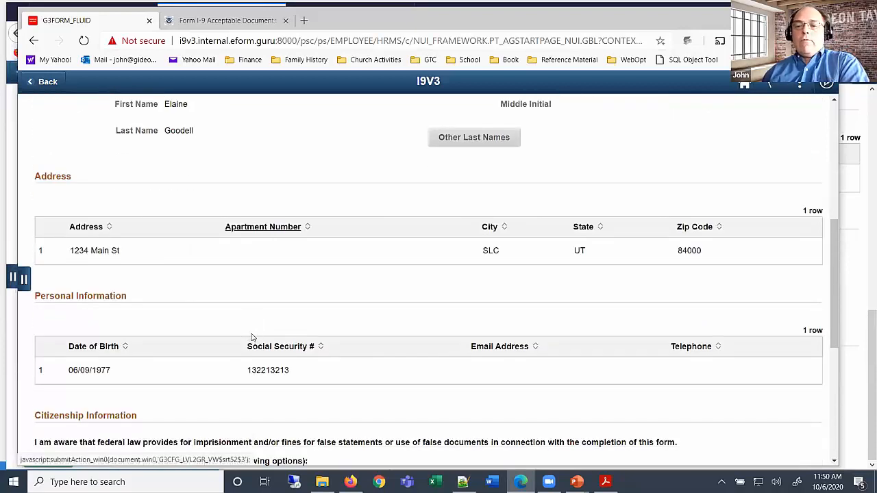
pyautogui.scroll(-1, 251, 338)
pyautogui.scroll(-5, 251, 337)
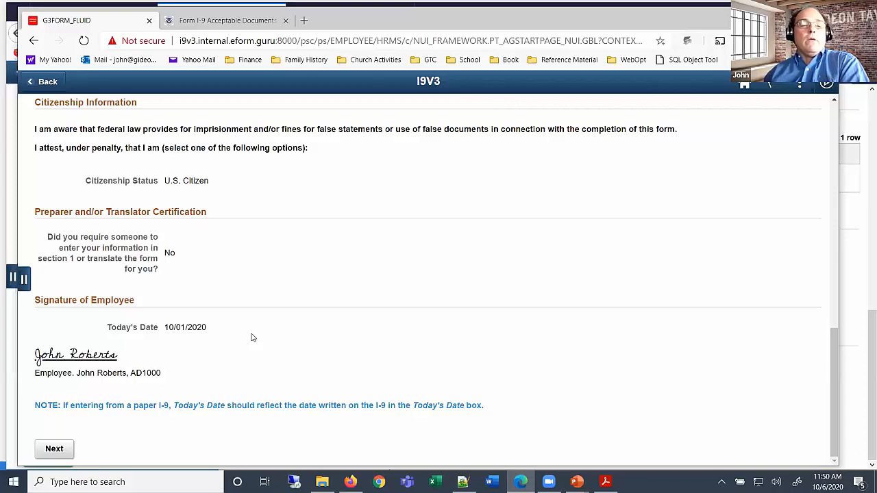
pyautogui.click(54, 449)
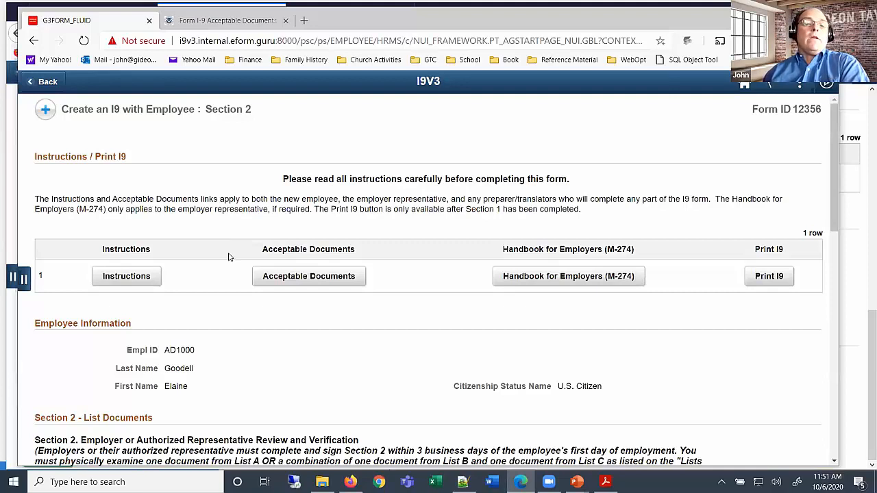
# Change the Document Category from List B & C Documents to List A Document
pyautogui.scroll(-1, 229, 257)
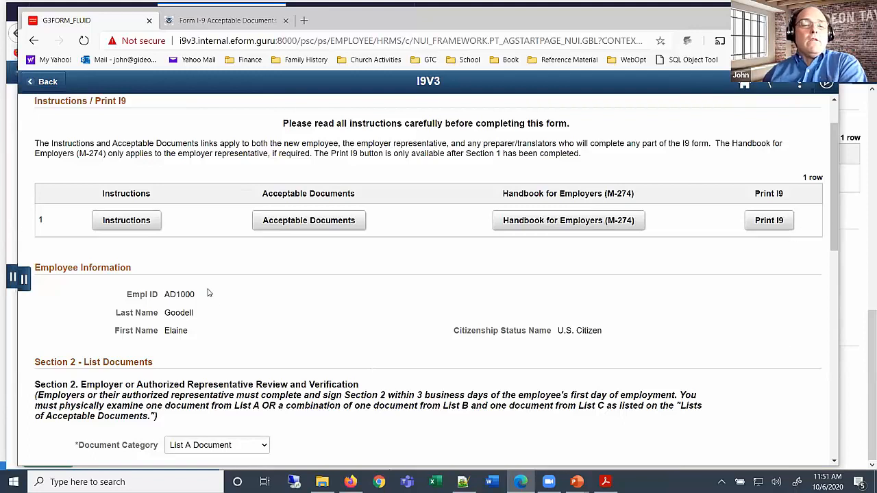
pyautogui.scroll(-2, 213, 302)
pyautogui.click(266, 285)
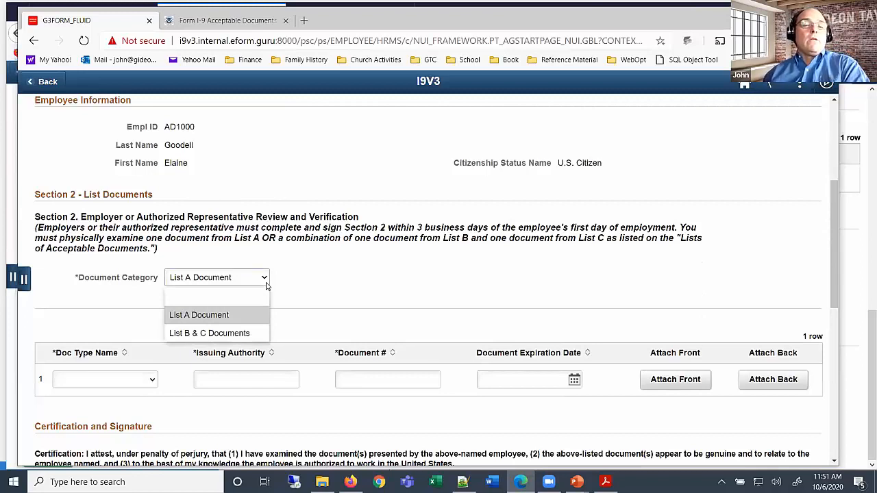
pyautogui.click(233, 334)
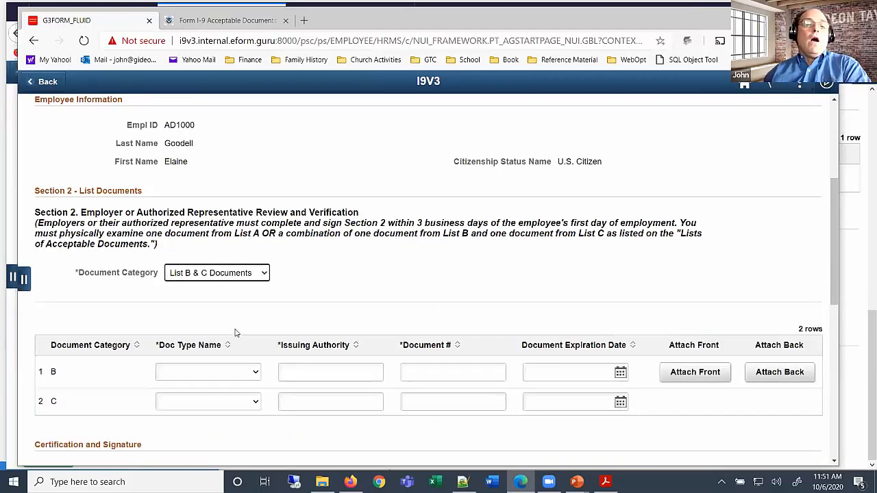
pyautogui.click(249, 280)
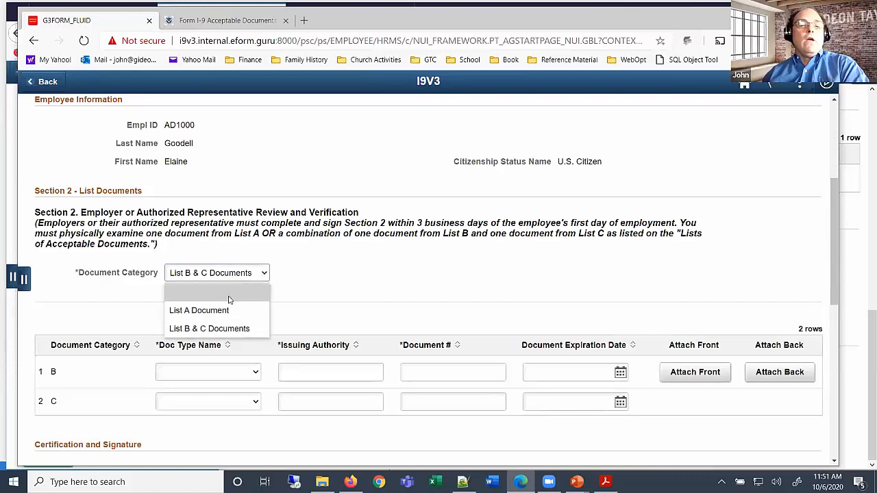
pyautogui.click(257, 309)
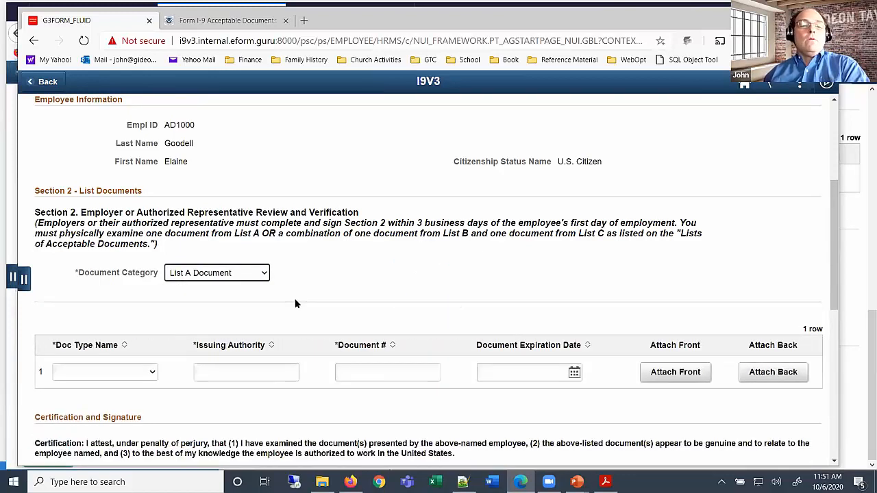
pyautogui.click(152, 373)
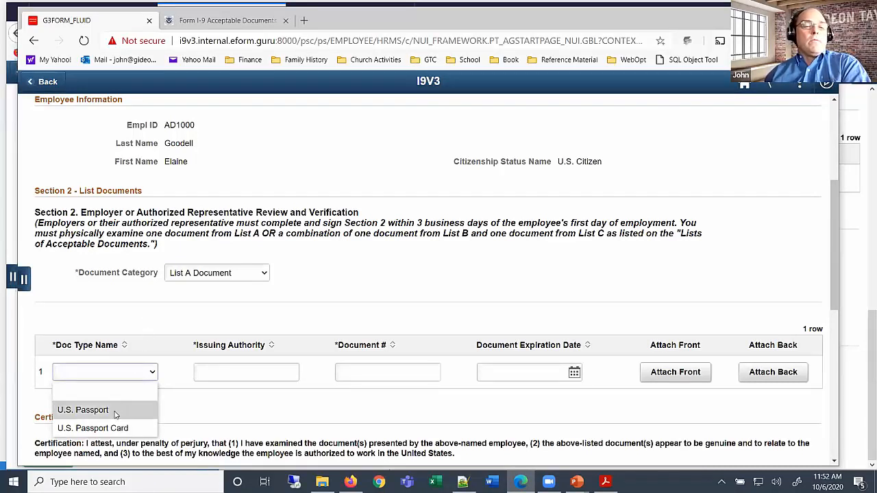
# Choose U.S. Passport as the document type and enter the passport's document number
pyautogui.click(83, 409)
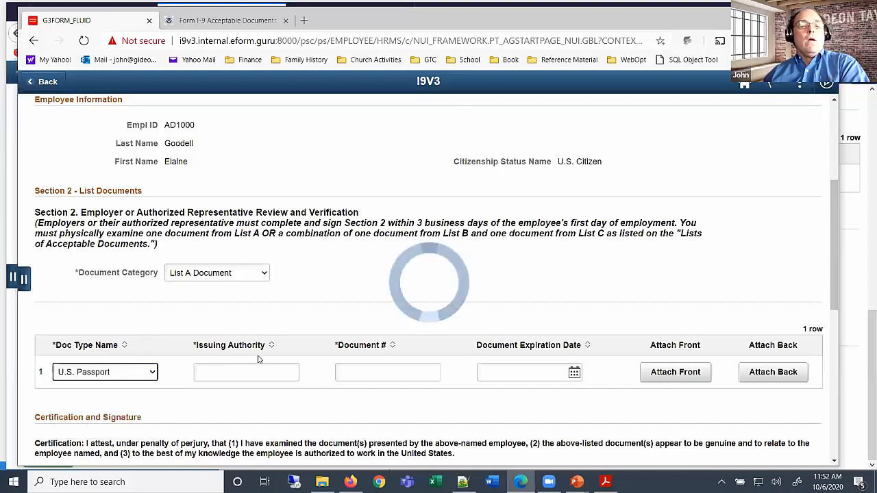
pyautogui.click(367, 376)
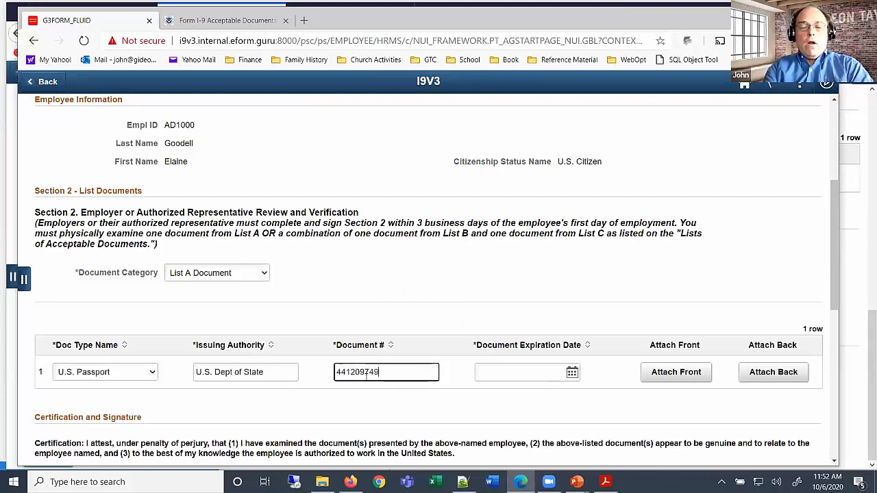
# Look up the test passport data and enter expiration date 04062027
pyautogui.click(542, 374)
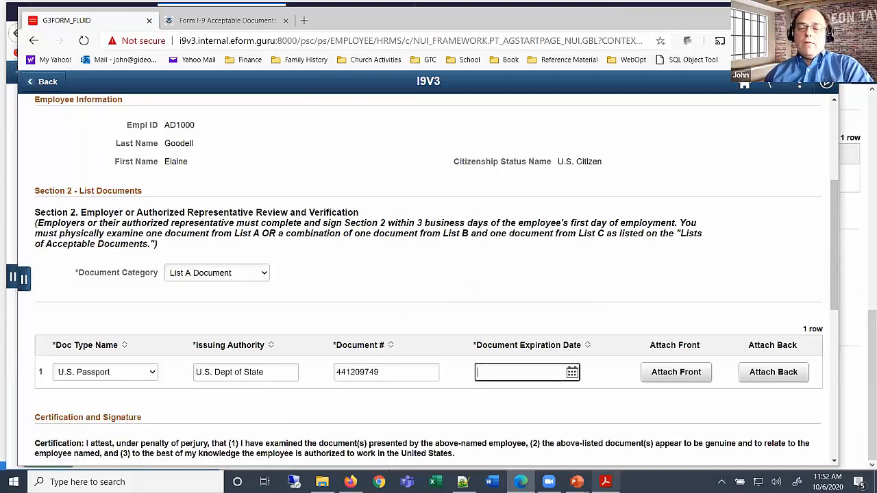
pyautogui.click(606, 482)
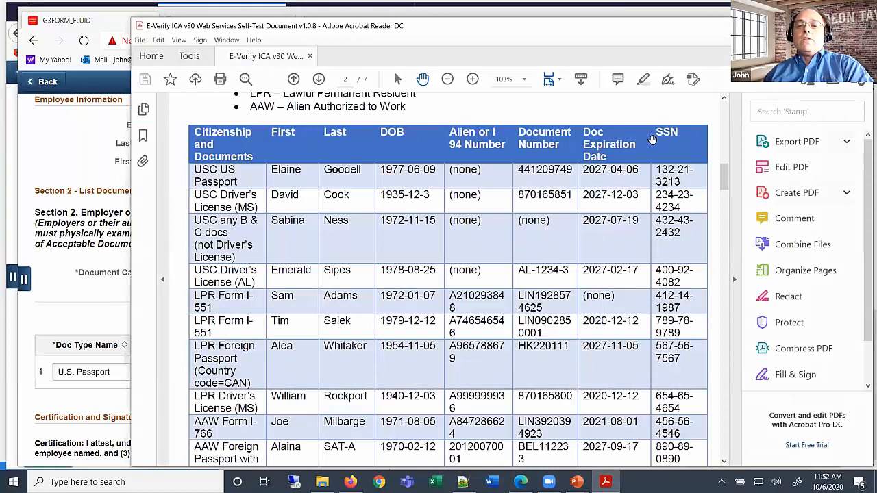
pyautogui.hotkey('alt', 'Tab')
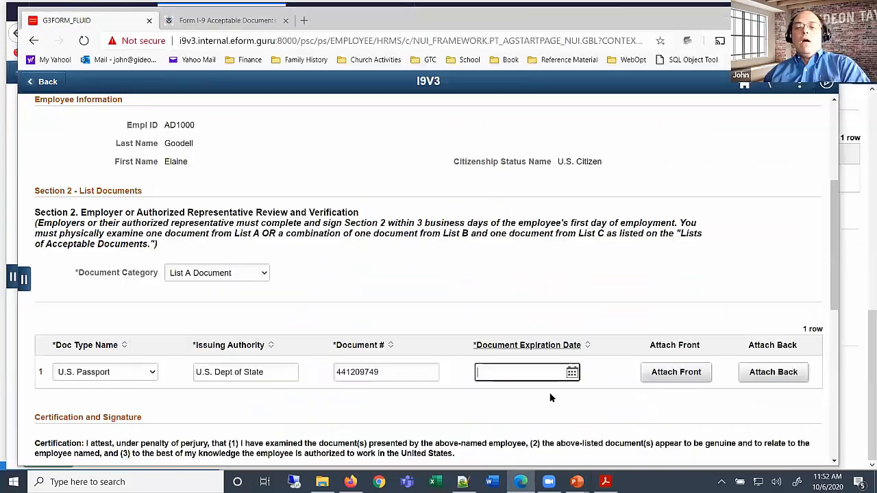
pyautogui.write('04')
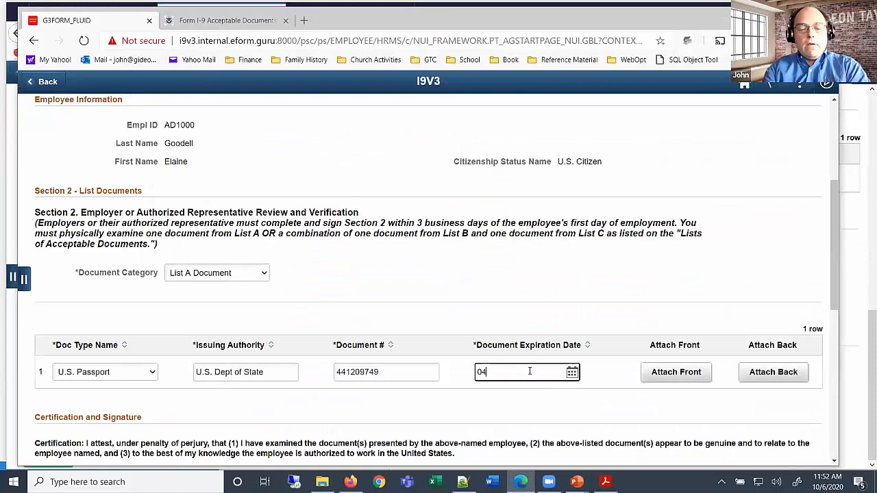
pyautogui.write('062')
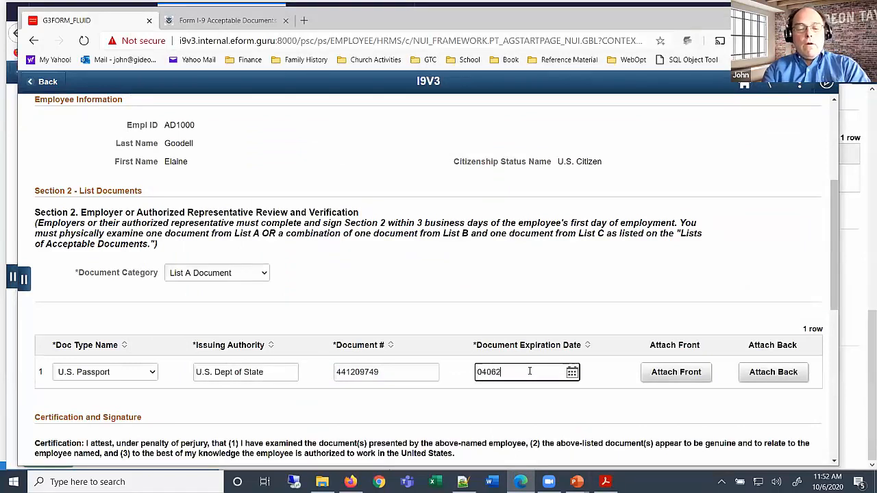
pyautogui.write('027')
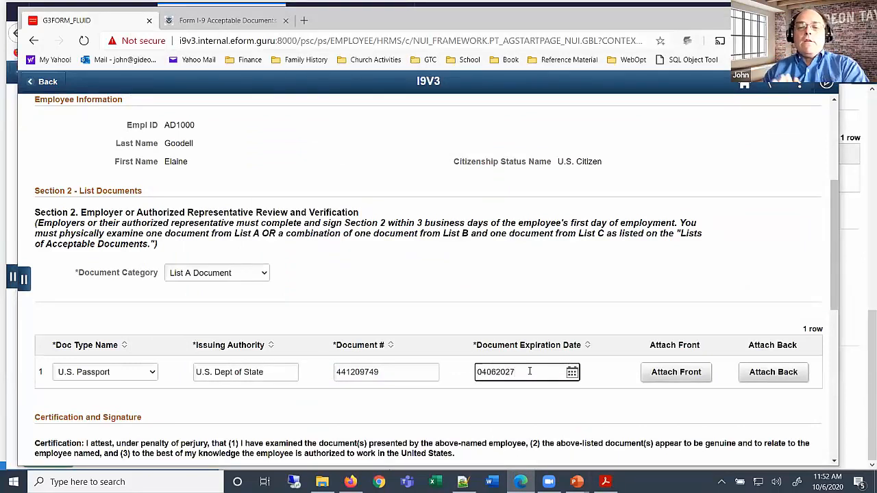
pyautogui.scroll(-1, 485, 354)
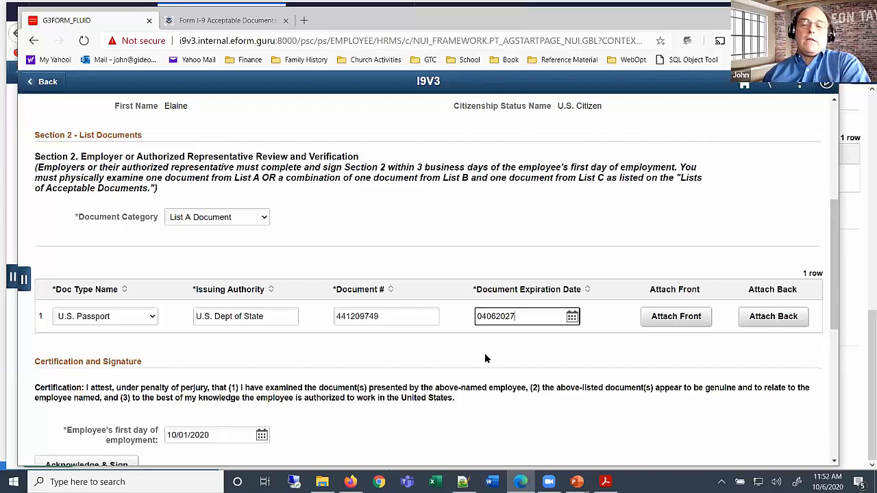
# Upload the family photo from Pictures as the passport's front image
pyautogui.click(679, 318)
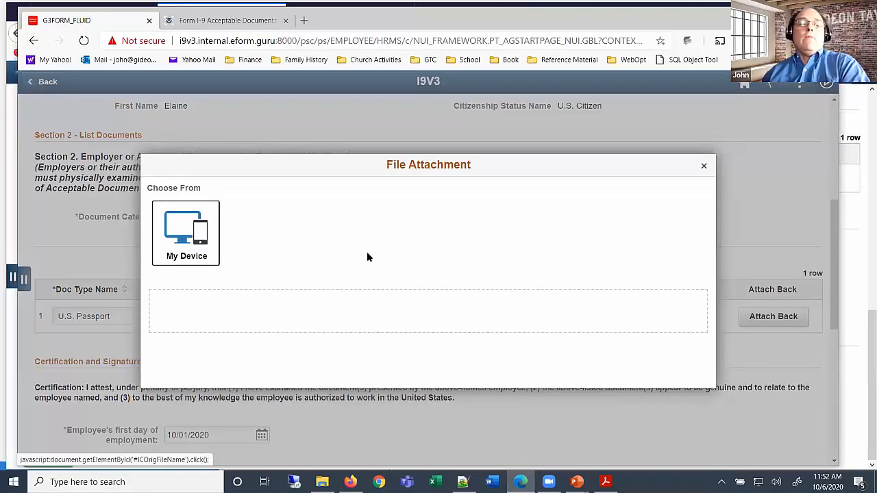
pyautogui.click(189, 232)
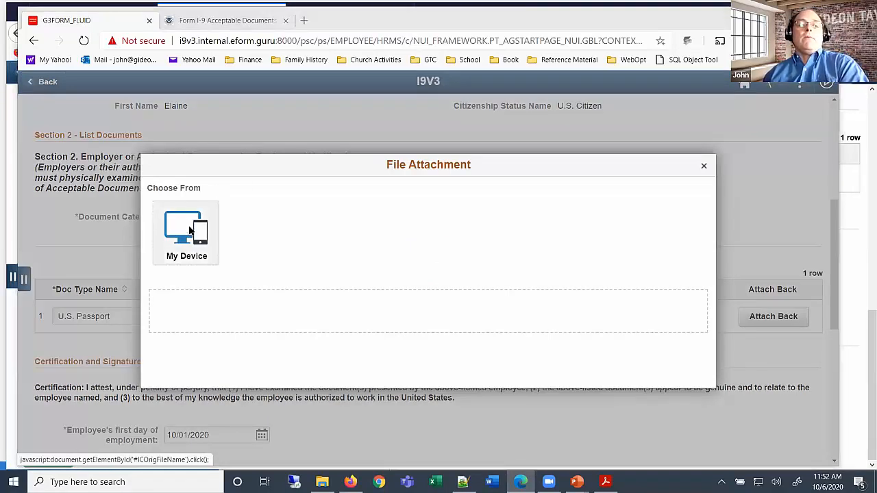
pyautogui.click(216, 182)
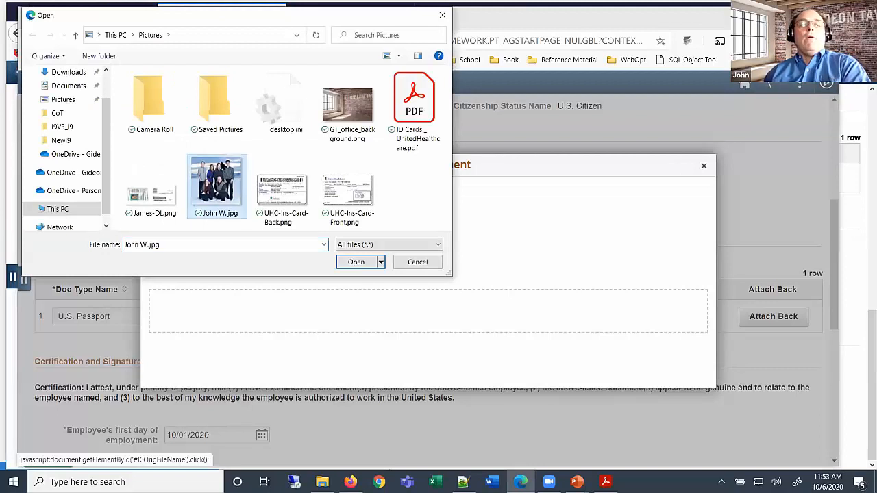
pyautogui.click(365, 267)
pyautogui.click(171, 288)
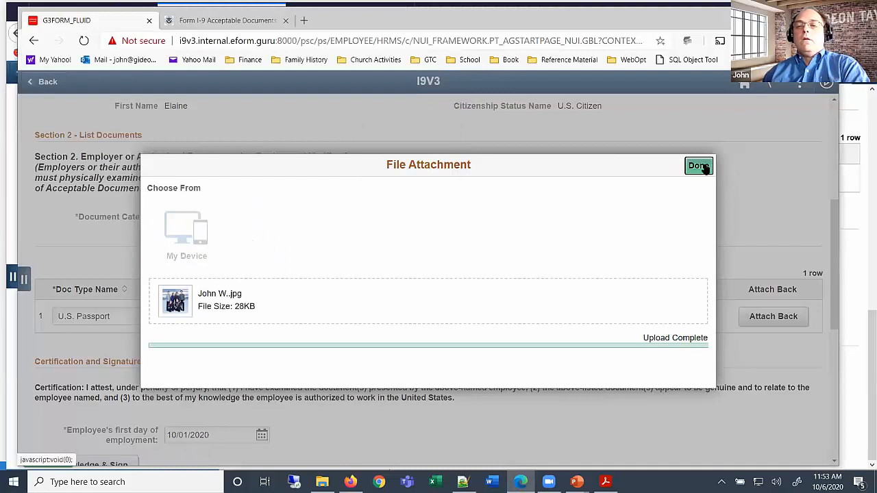
pyautogui.click(704, 167)
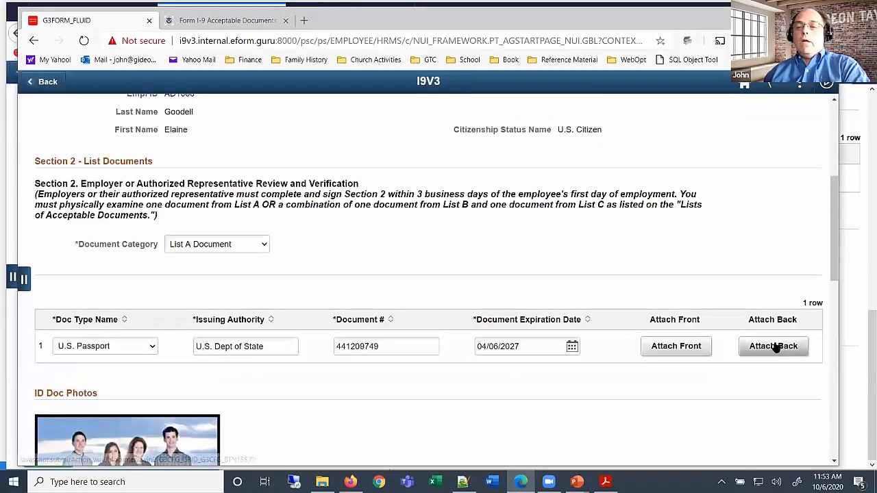
# Upload ID Cards _ UnitedHealthcare.pdf as the passport's back image
pyautogui.click(773, 347)
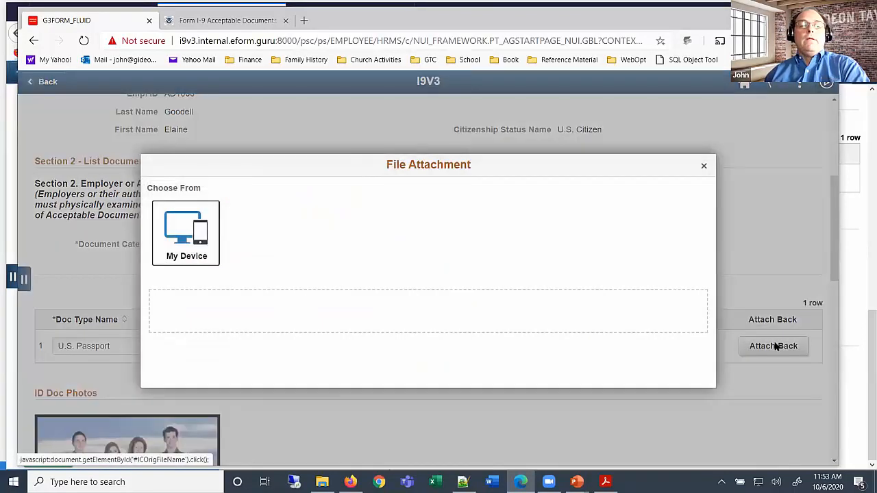
pyautogui.click(168, 219)
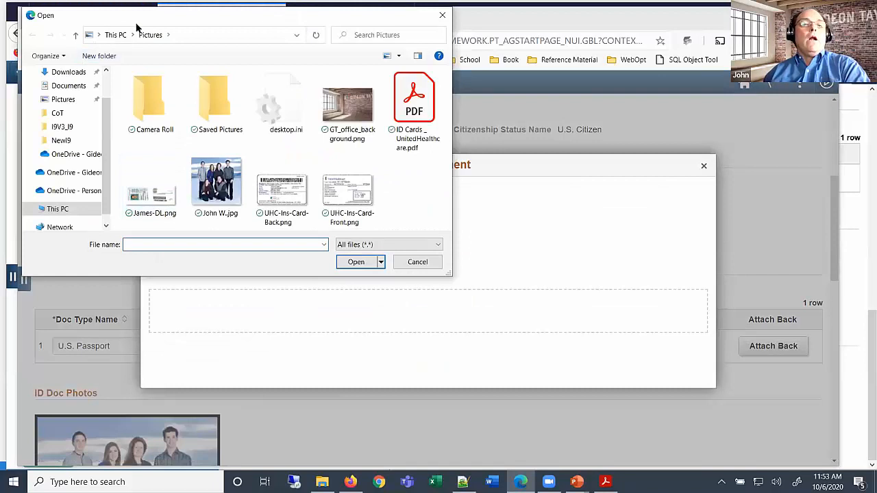
pyautogui.click(411, 139)
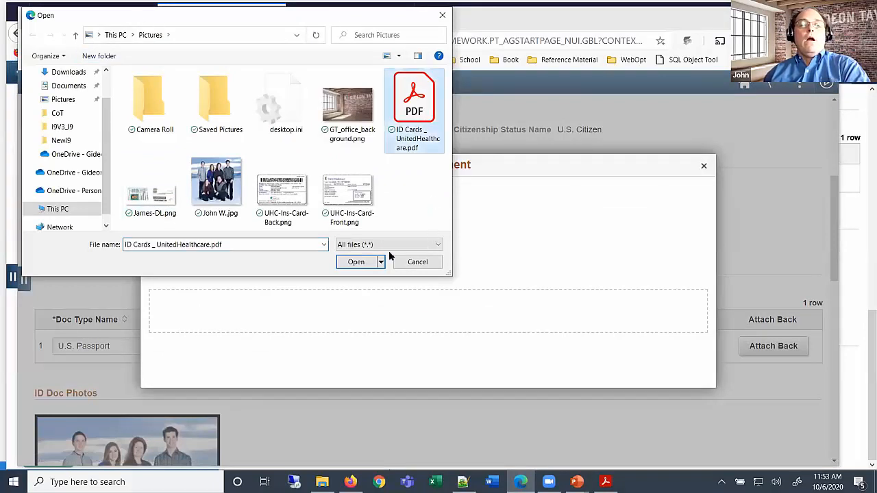
pyautogui.click(357, 262)
pyautogui.click(172, 285)
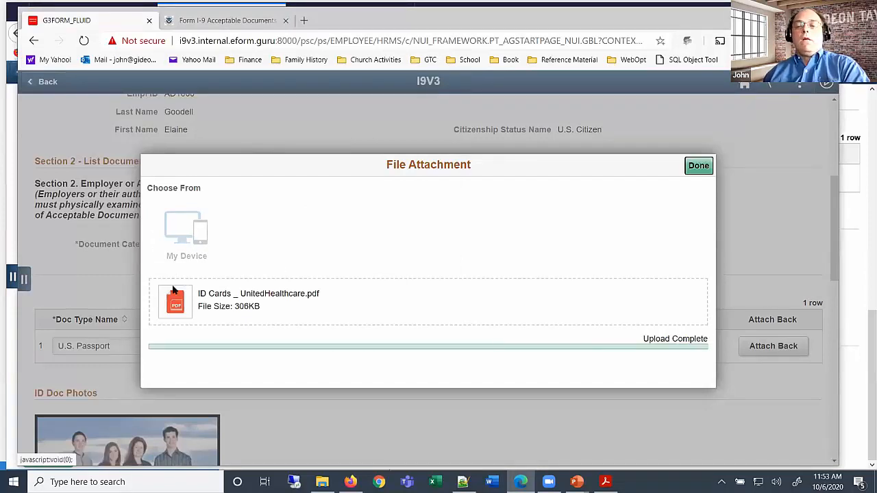
pyautogui.click(699, 165)
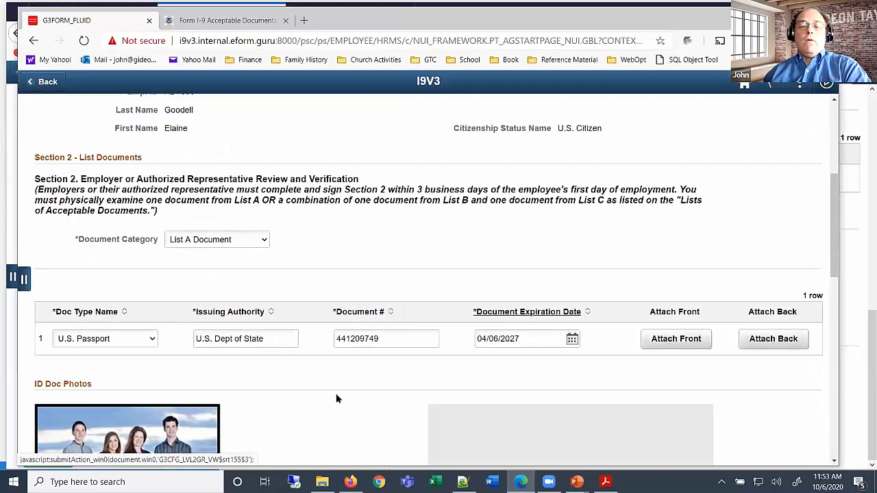
pyautogui.scroll(-2, 343, 383)
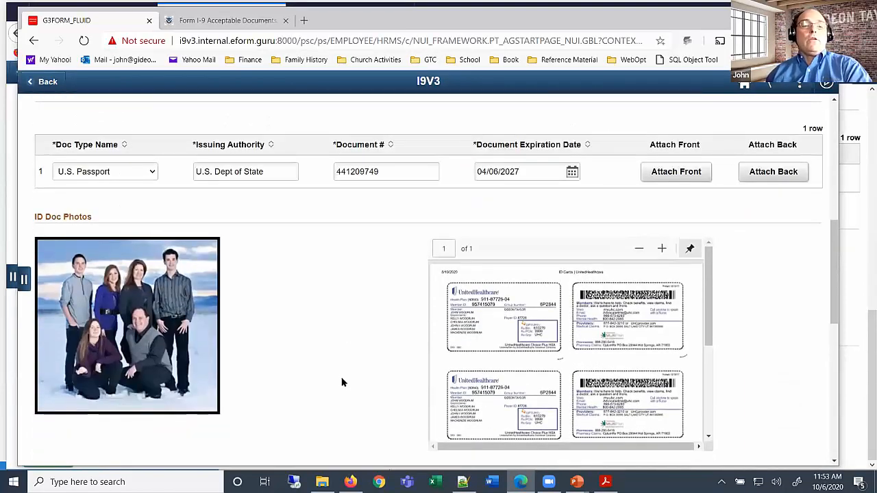
pyautogui.moveTo(709, 279); pyautogui.dragTo(720, 261)
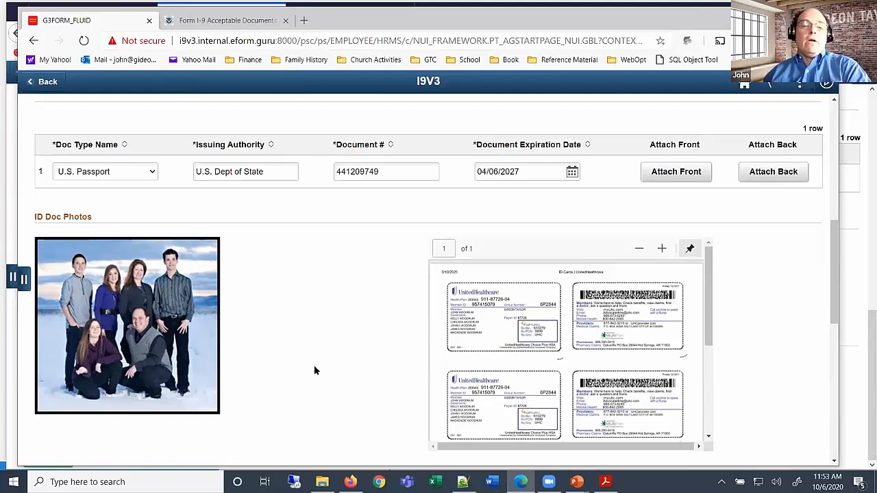
pyautogui.scroll(-3, 315, 371)
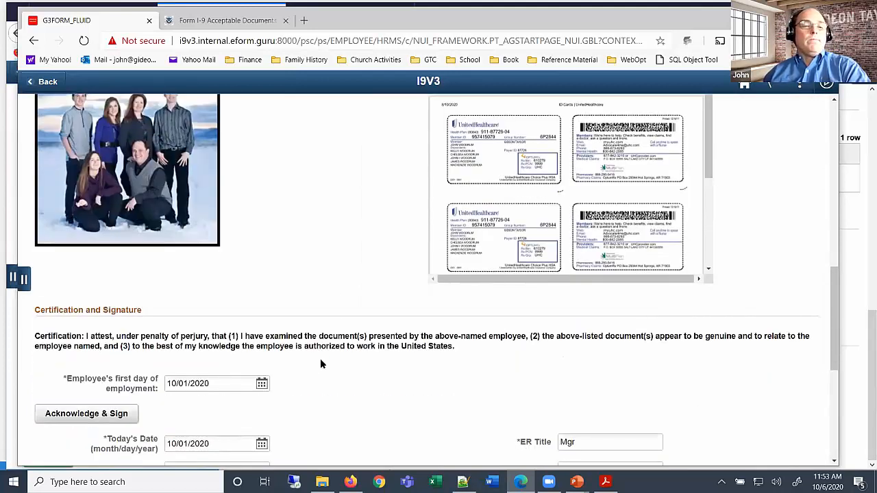
pyautogui.scroll(-1, 354, 344)
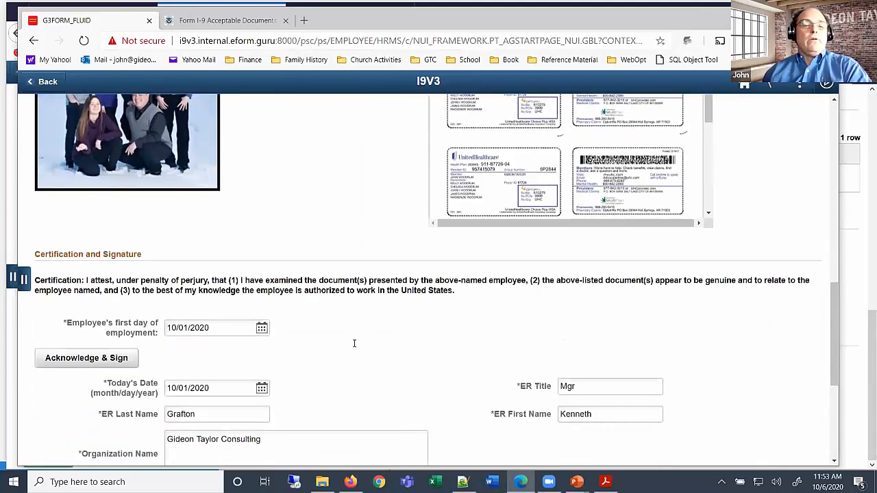
pyautogui.scroll(-1, 354, 343)
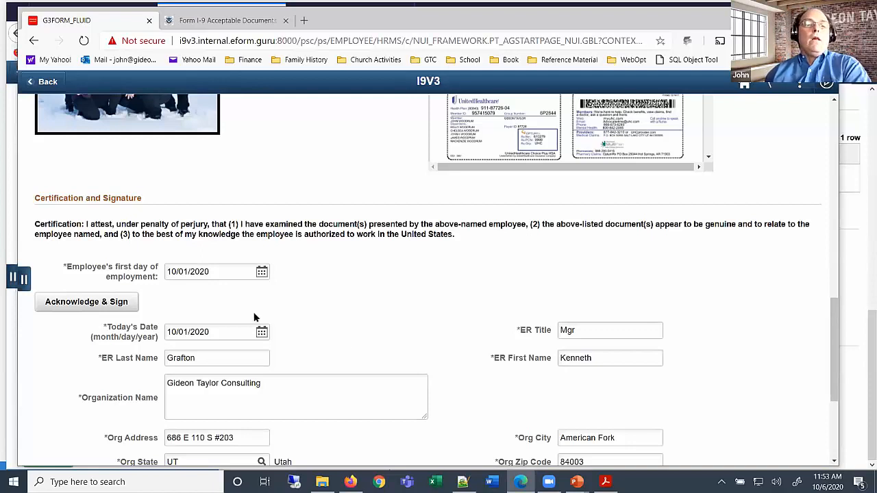
# Electronically sign the employer certification with the Signature ID and password, then continue
pyautogui.click(89, 305)
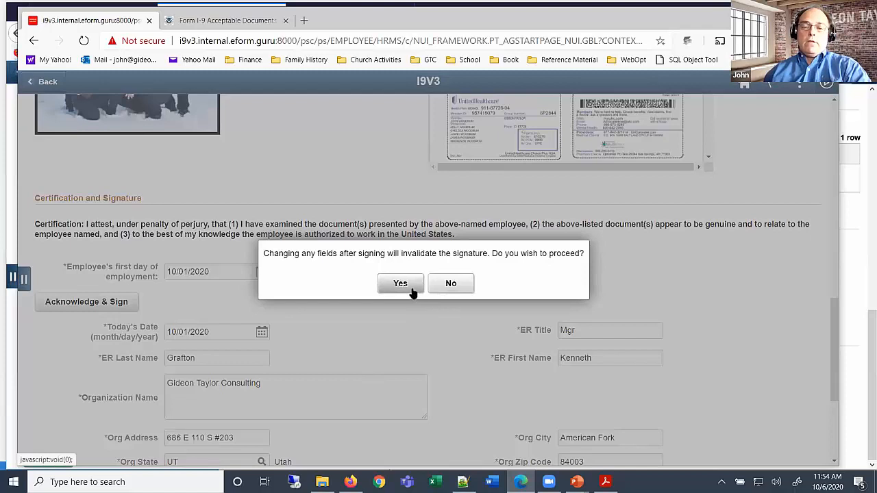
pyautogui.click(411, 286)
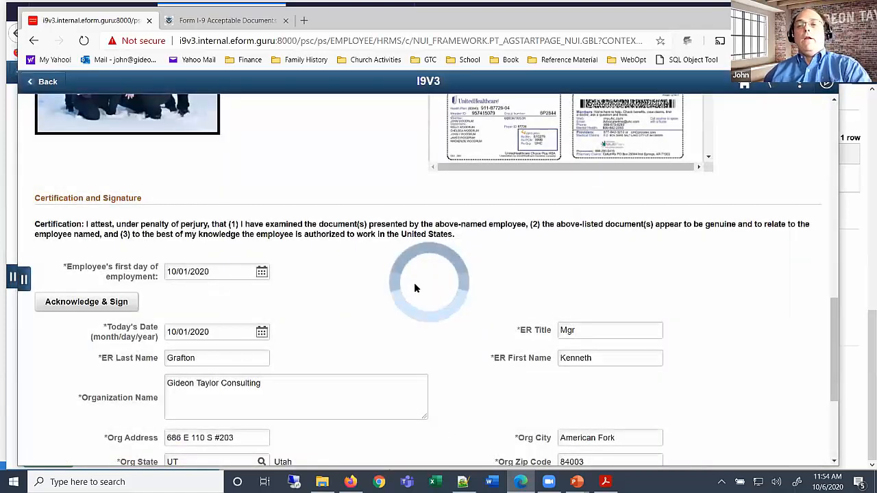
pyautogui.write('GTC')
pyautogui.press('Tab')
pyautogui.write('••')
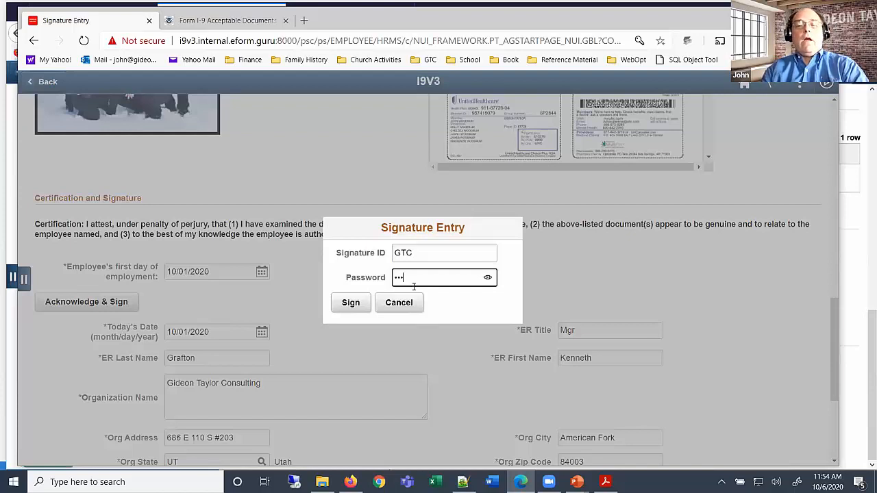
pyautogui.click(348, 306)
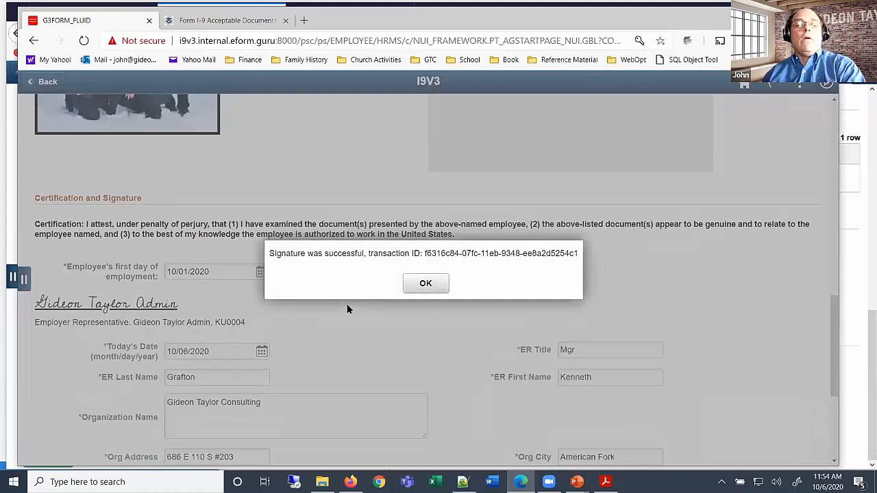
pyautogui.click(438, 283)
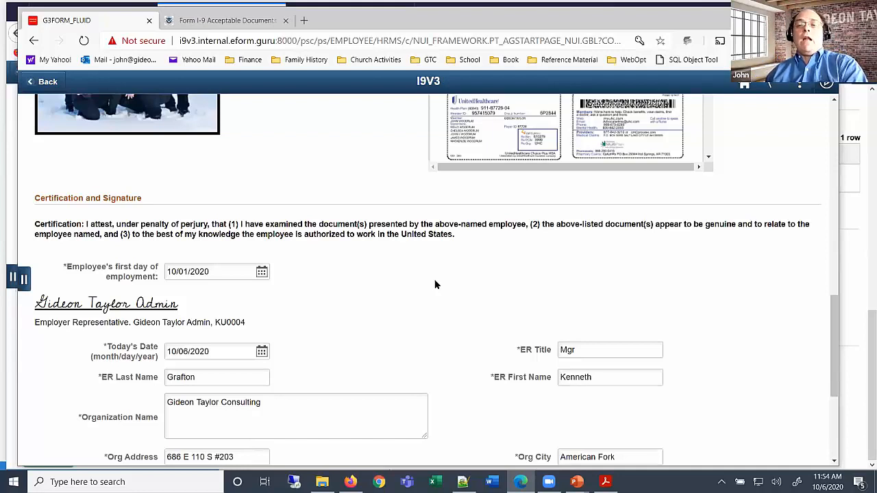
pyautogui.scroll(-3, 435, 295)
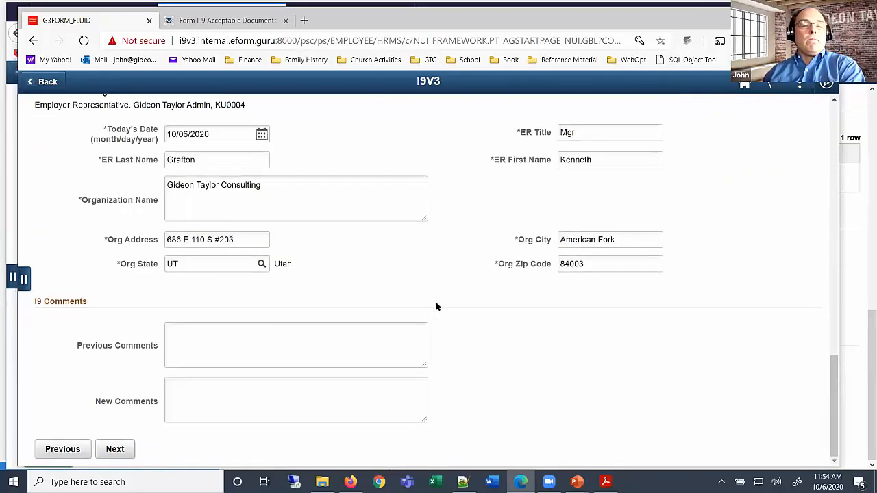
pyautogui.click(122, 450)
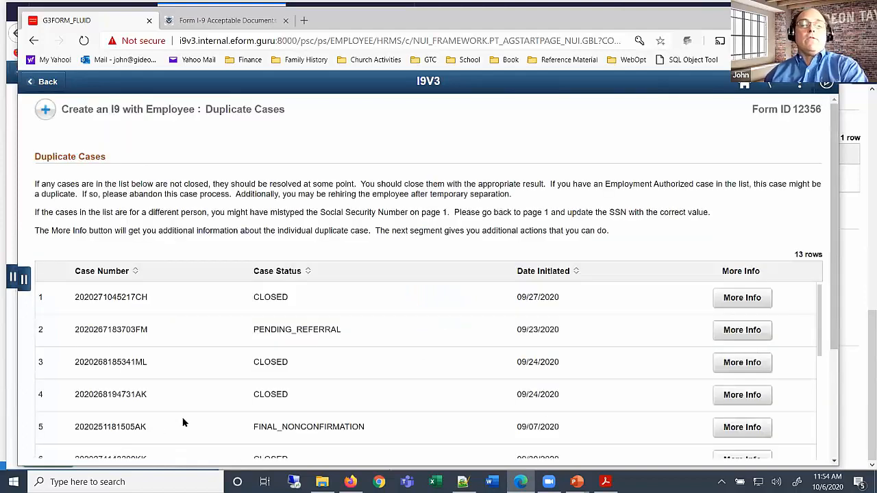
# Set Duplicate Reason to 'The previous case is invalid' and continue to Final Data Checks
pyautogui.scroll(-1, 469, 374)
pyautogui.scroll(-5, 422, 373)
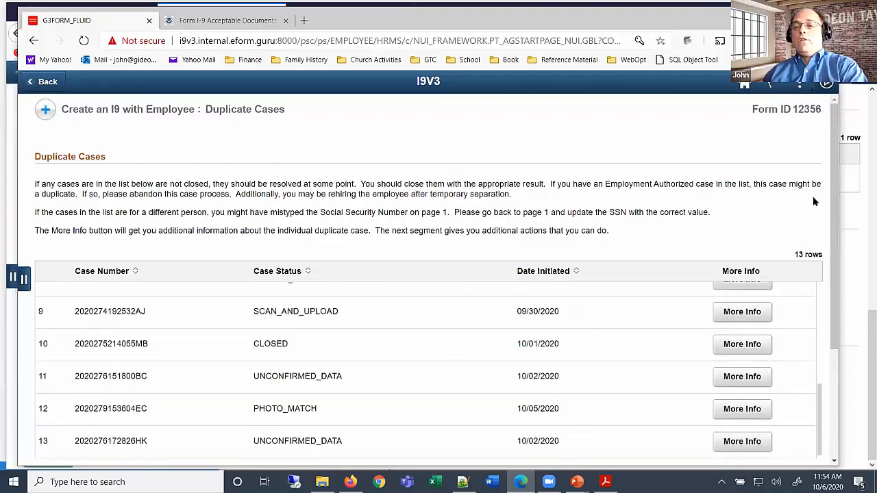
pyautogui.scroll(-3, 828, 192)
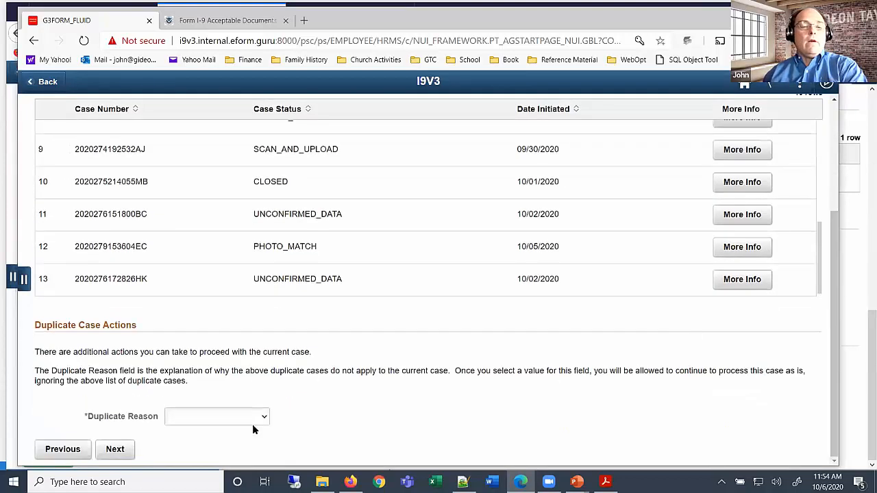
pyautogui.click(199, 419)
pyautogui.click(224, 395)
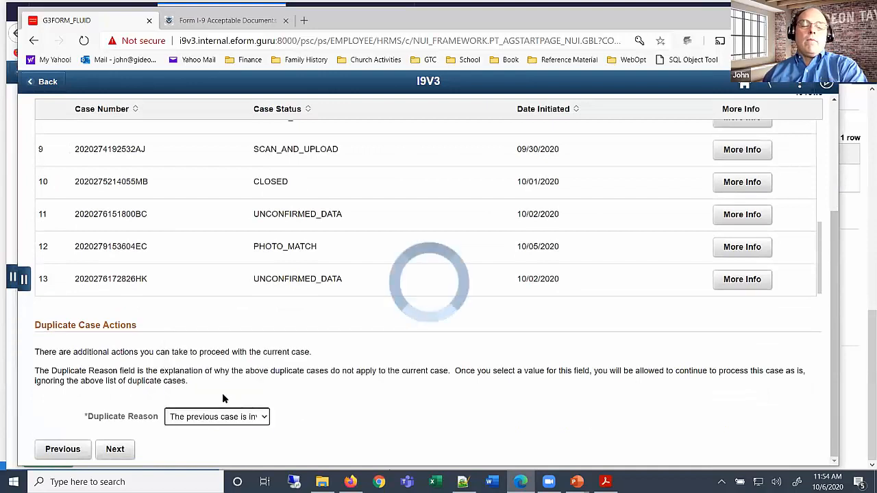
pyautogui.click(128, 447)
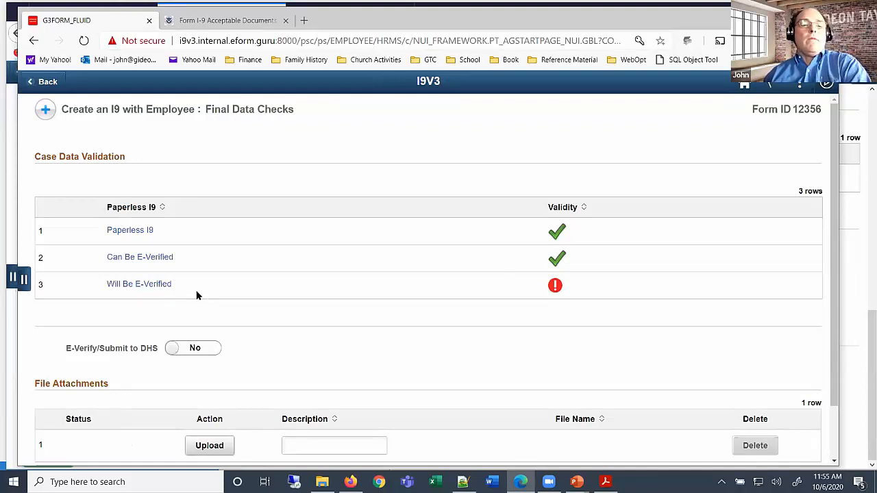
# Set Submit to DHS to Yes, then e-sign the final data checks with the signature ID and password
pyautogui.click(197, 348)
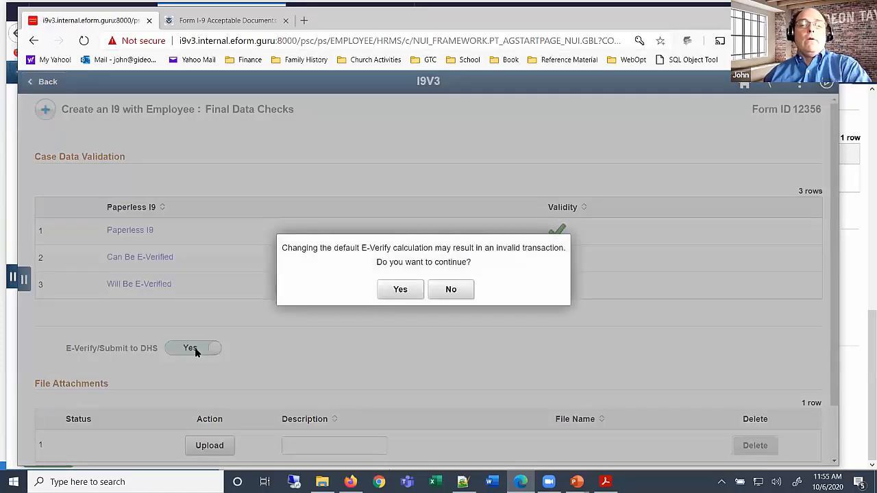
pyautogui.click(402, 289)
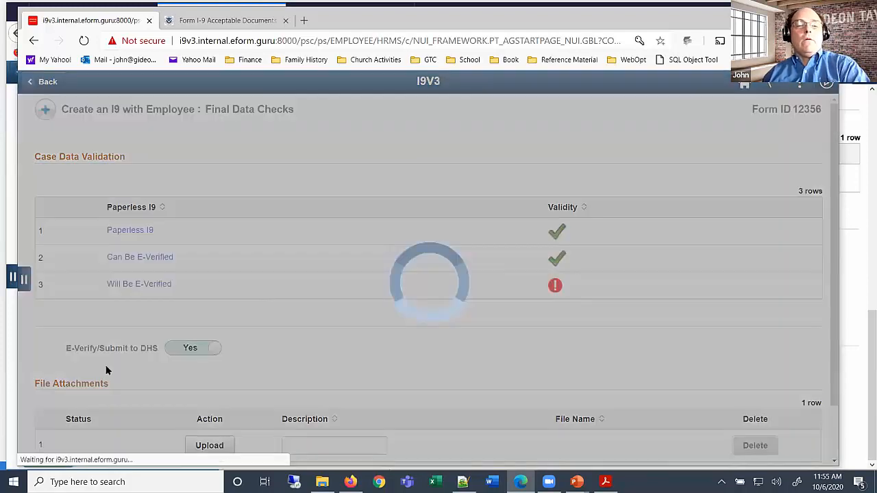
pyautogui.write('GTC')
pyautogui.press('Tab')
pyautogui.write('•••')
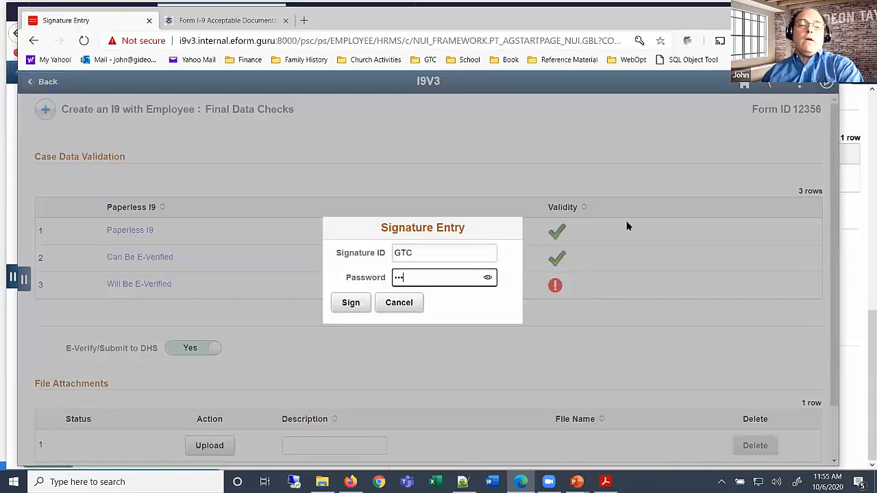
pyautogui.click(350, 303)
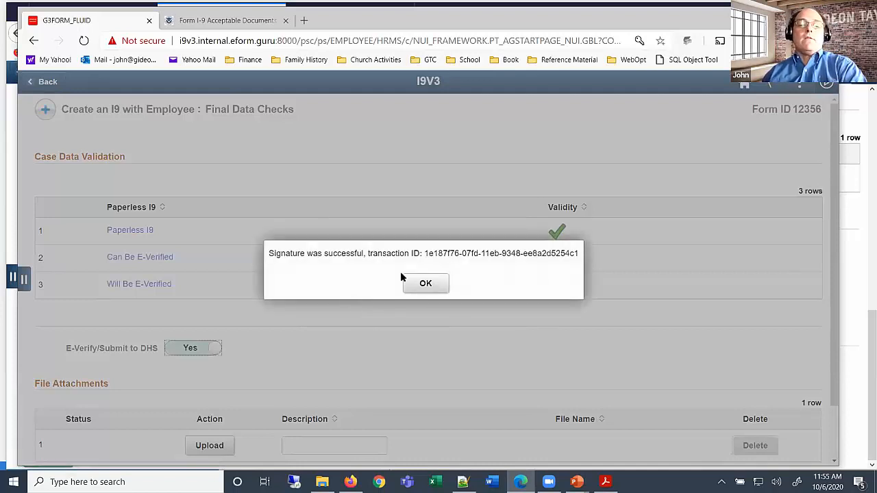
pyautogui.click(427, 285)
pyautogui.scroll(-1, 416, 298)
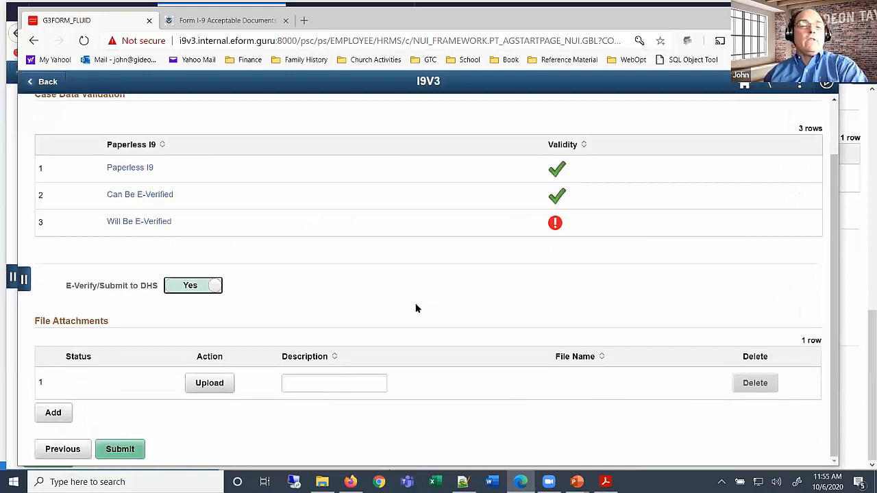
# Submit the I-9 eForm and review the results page confirming Form ID 12356
pyautogui.click(120, 449)
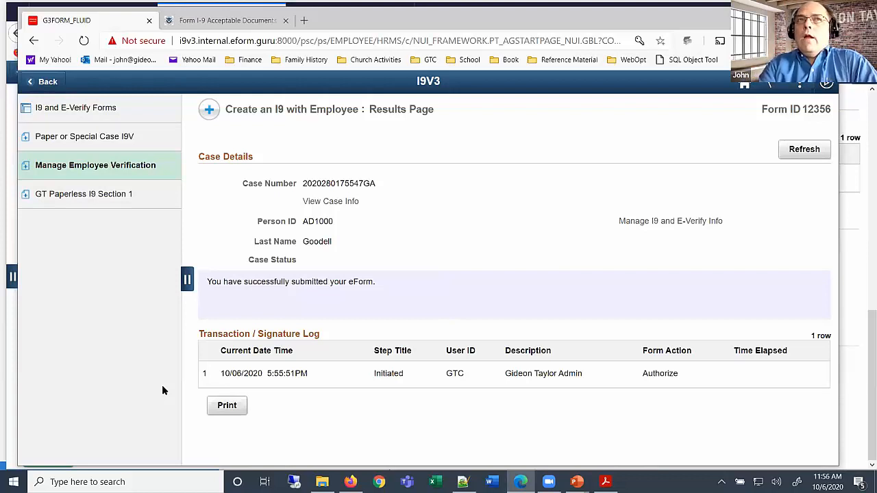
pyautogui.moveTo(334, 222)
pyautogui.mouseDown()
pyautogui.moveTo(288, 221)
pyautogui.moveTo(331, 221)
pyautogui.mouseUp()
pyautogui.click(312, 221)
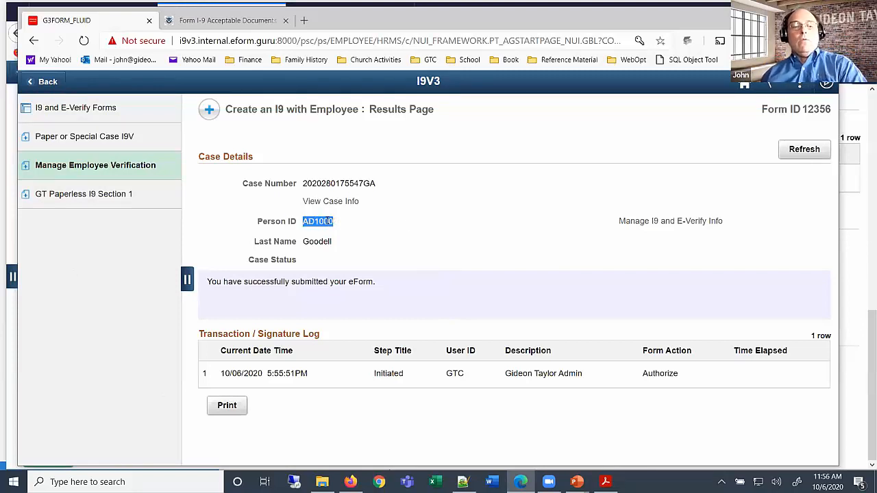
pyautogui.click(411, 225)
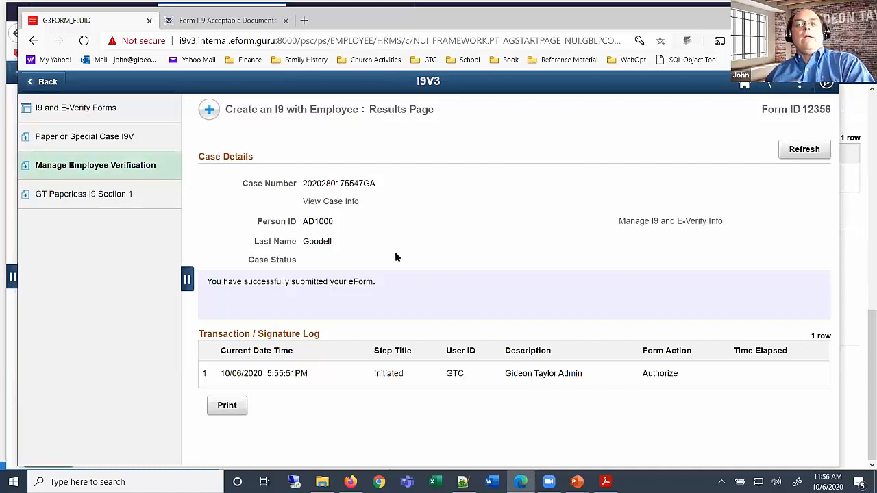
# Search Manage Employee Verification by the employee's person ID to open their I-9 records
pyautogui.click(111, 168)
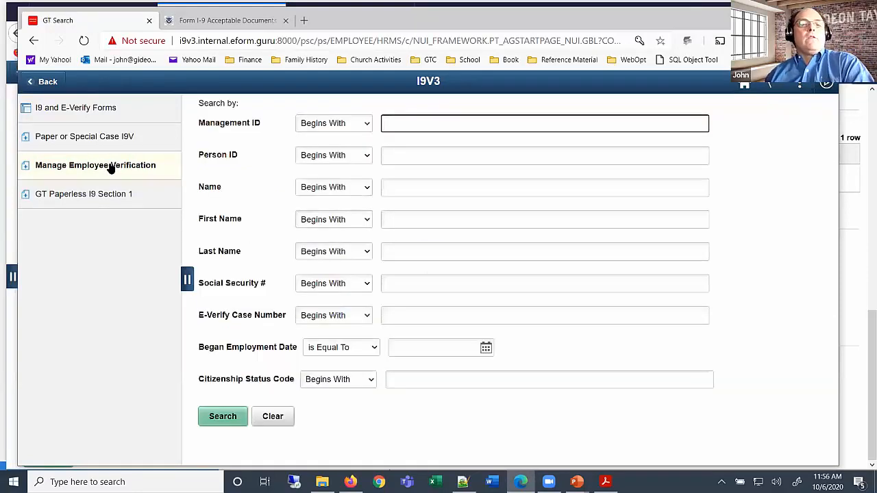
pyautogui.click(419, 158)
pyautogui.write('AD1000')
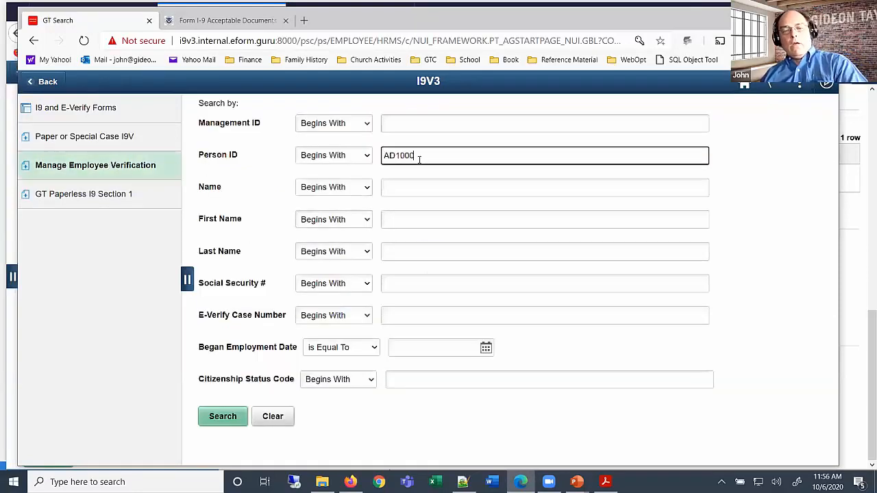
pyautogui.click(217, 420)
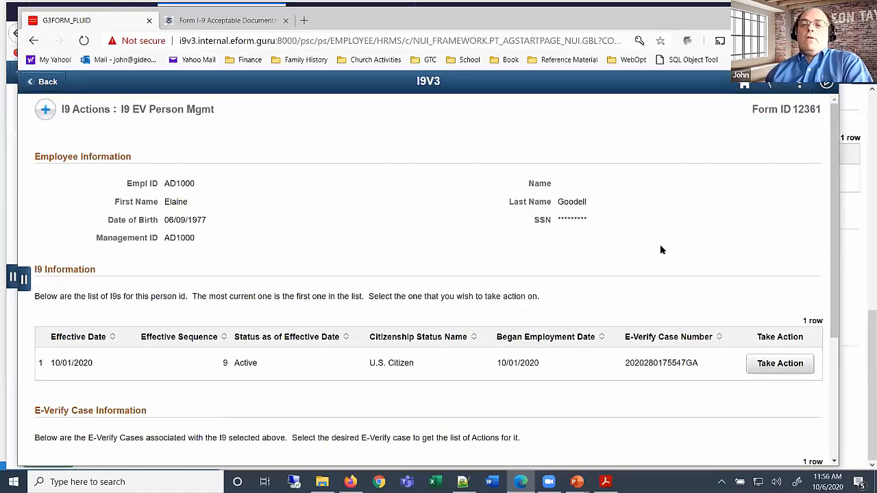
pyautogui.scroll(-1, 696, 296)
# Take action on the active I-9's E-Verify case, choosing Verify Photo as the case action
pyautogui.click(801, 312)
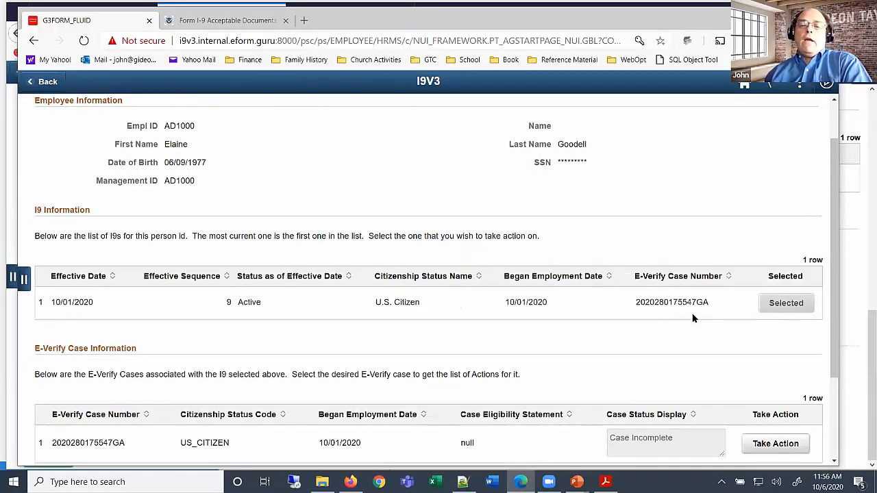
pyautogui.scroll(-1, 661, 315)
pyautogui.scroll(-2, 660, 314)
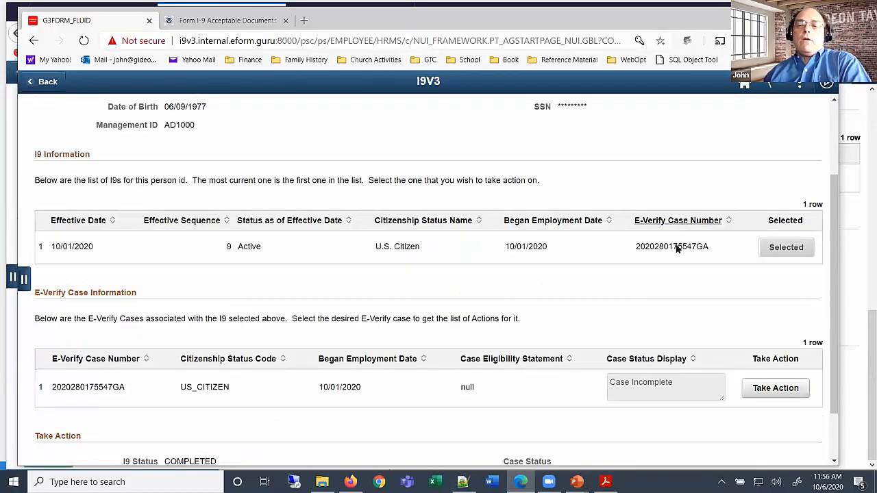
pyautogui.click(774, 389)
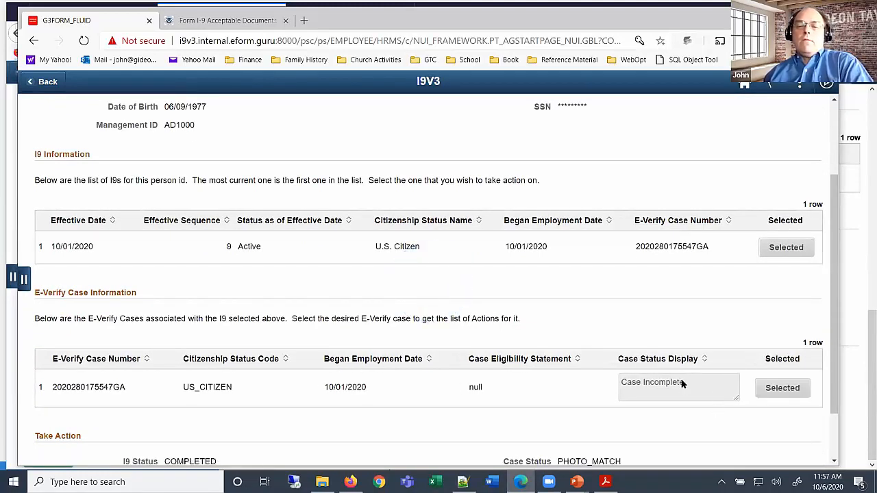
pyautogui.scroll(-2, 617, 394)
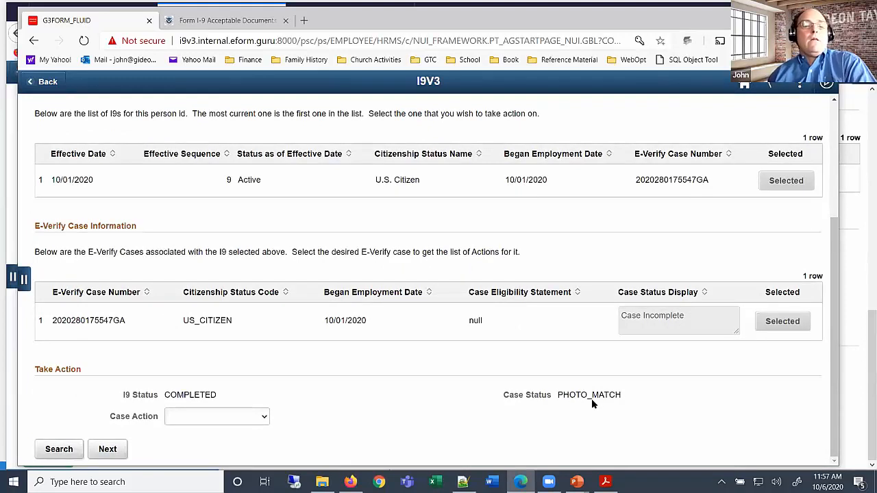
pyautogui.click(263, 418)
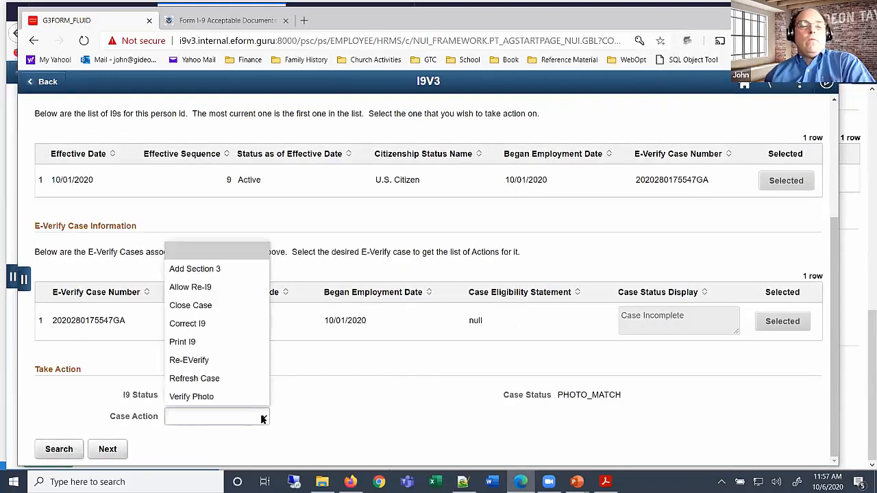
pyautogui.click(238, 400)
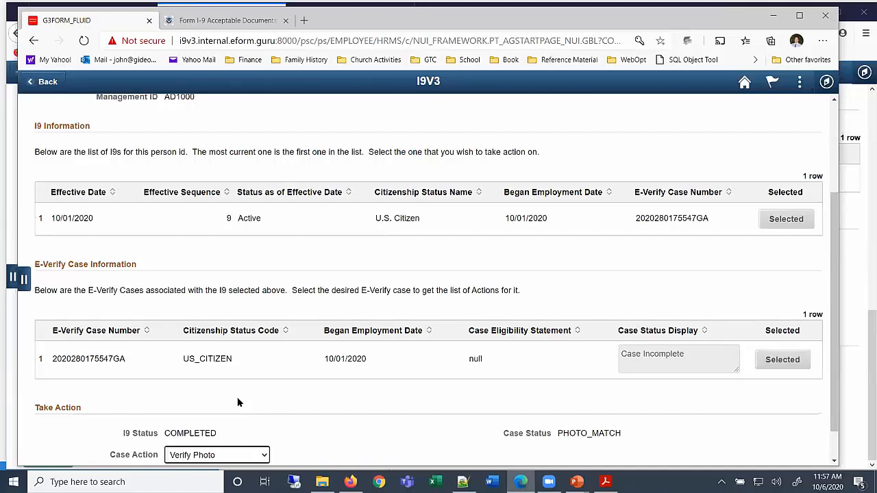
pyautogui.scroll(-1, 238, 403)
pyautogui.click(110, 449)
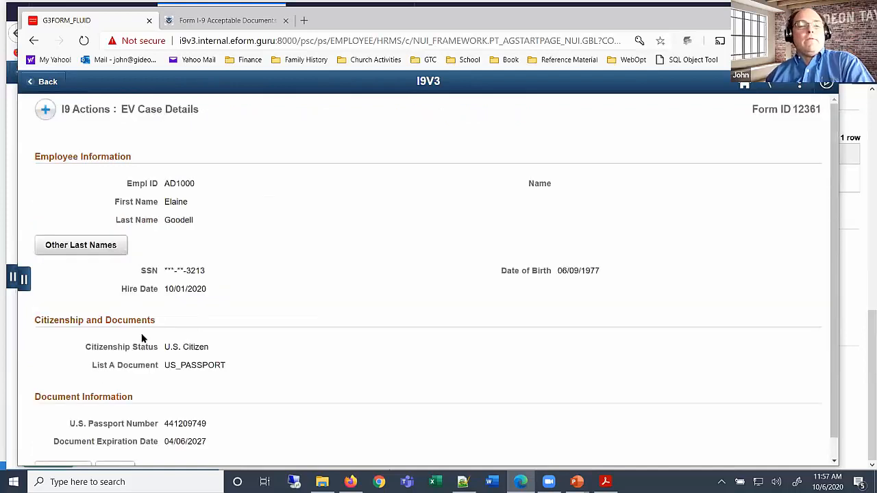
# Confirm the returned passport photo as Matching and submit the photo-match decision
pyautogui.scroll(-1, 180, 383)
pyautogui.click(118, 448)
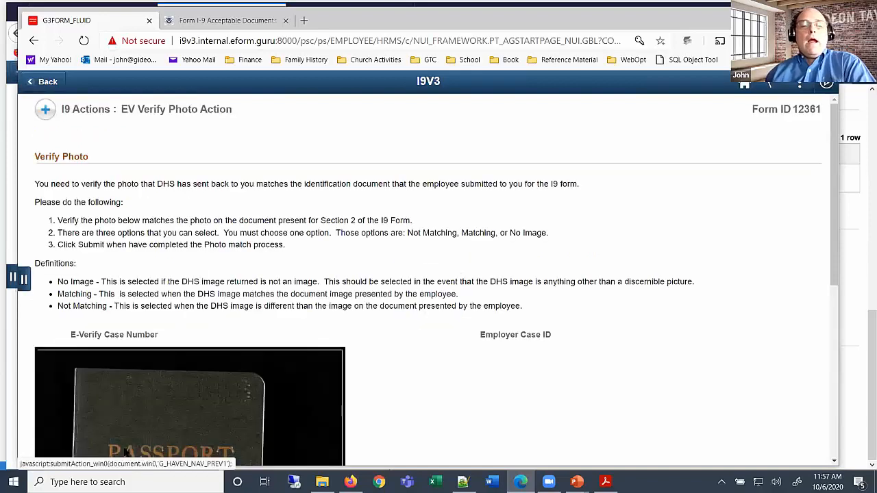
pyautogui.scroll(-5, 266, 309)
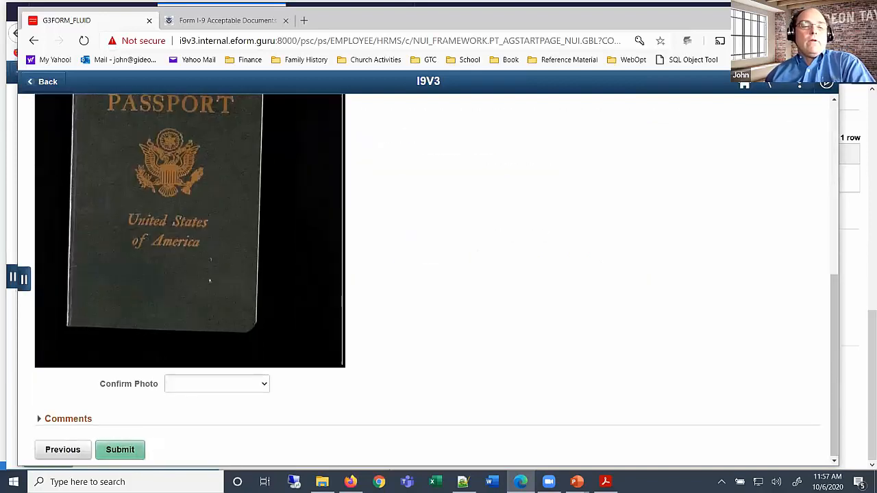
pyautogui.click(233, 386)
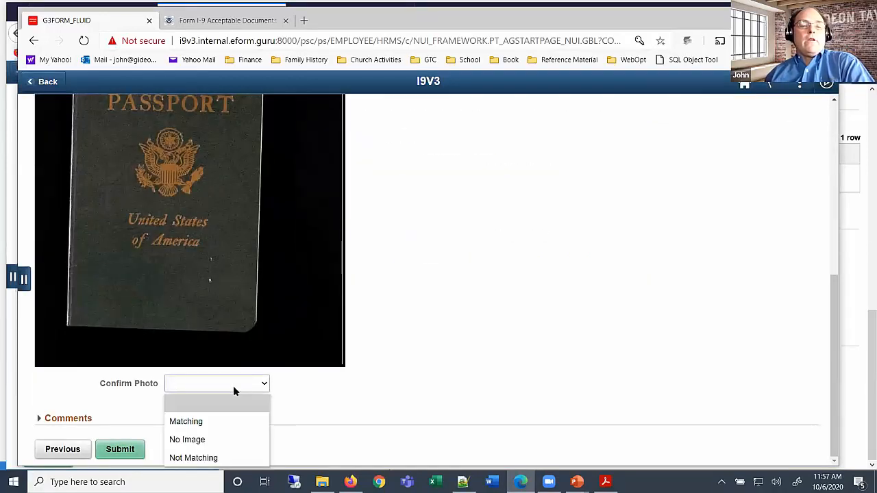
pyautogui.click(202, 421)
pyautogui.click(130, 448)
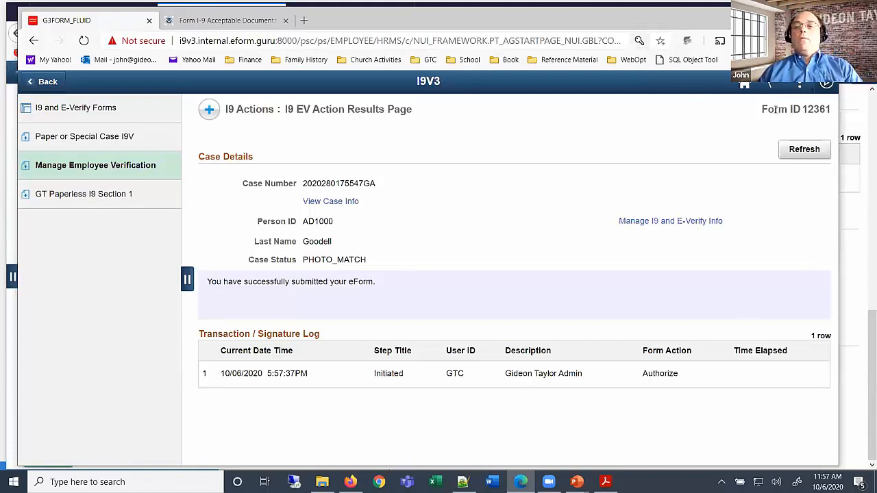
pyautogui.moveTo(577, 481)
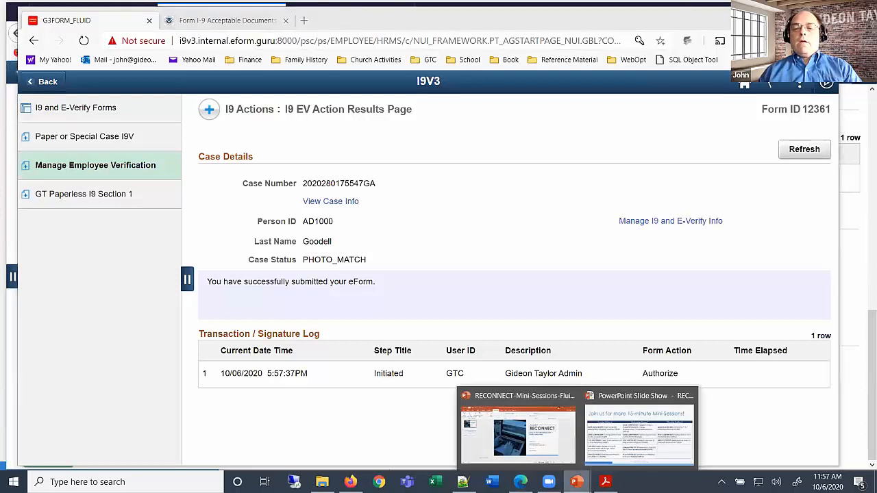